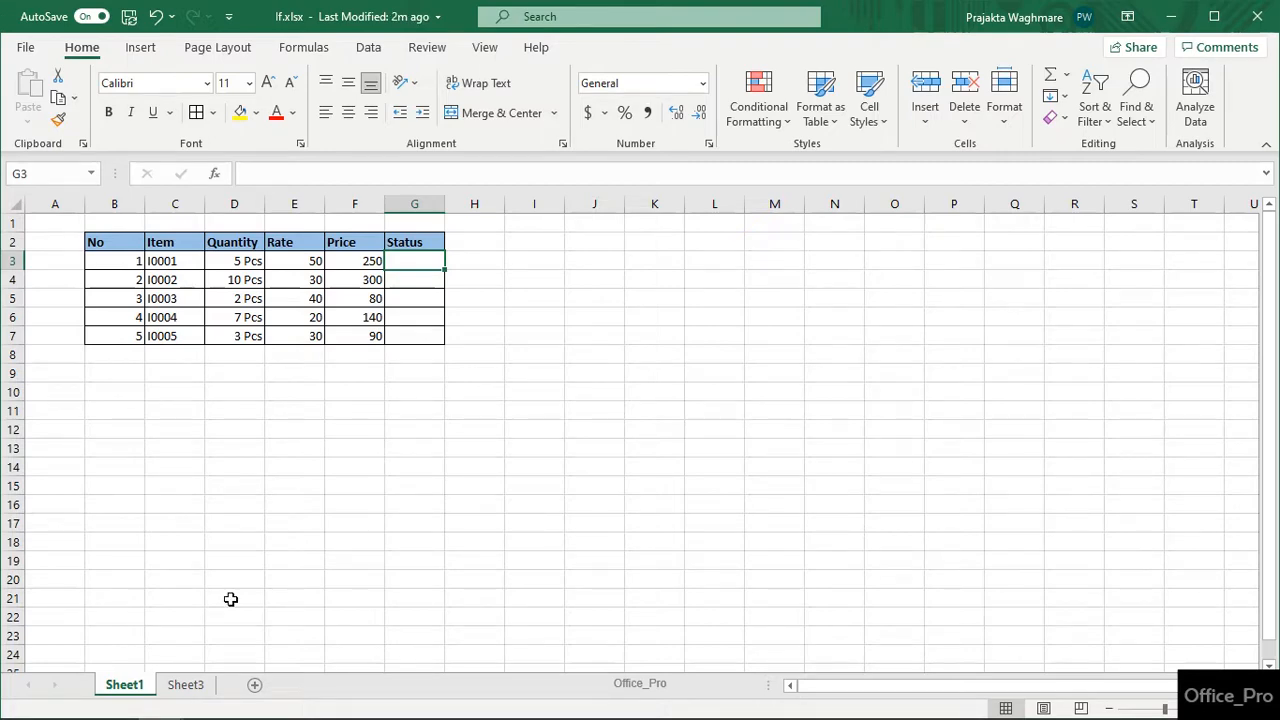
Step: Enter the formula =IF(F3<100,) in cell G3 to test the first item's price in the Status column
left_click(358, 260)
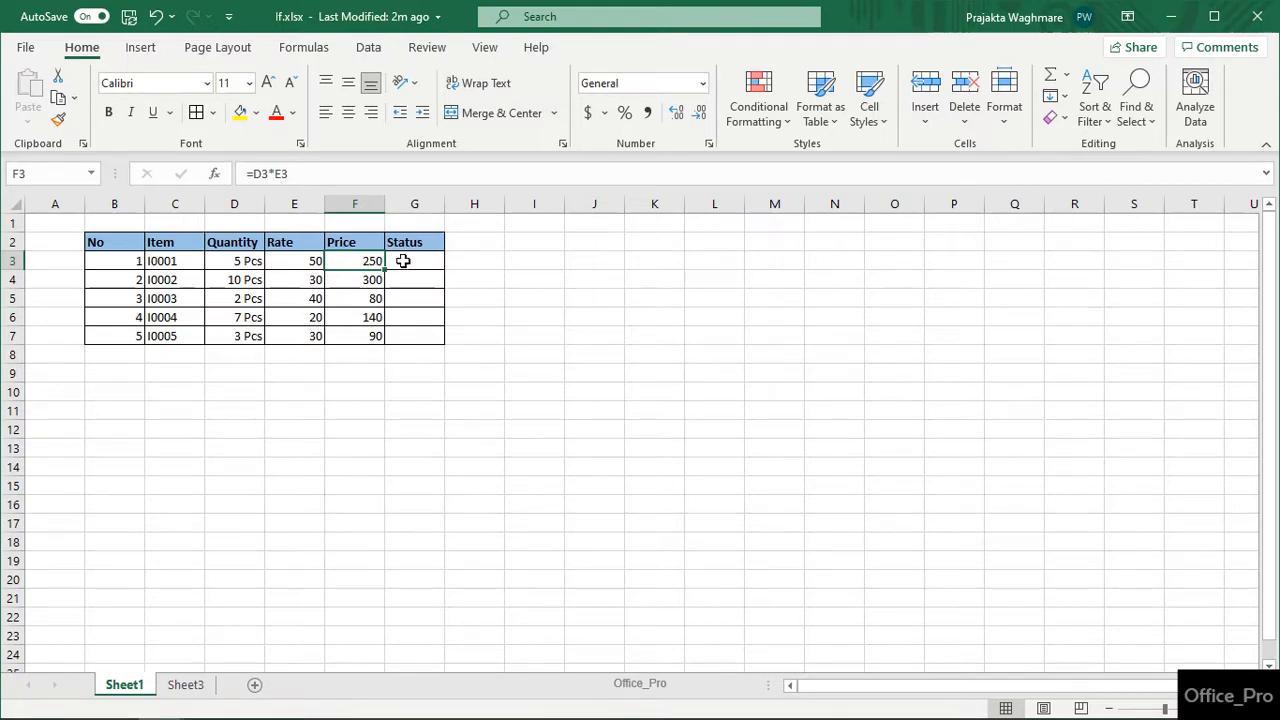
left_click(403, 261)
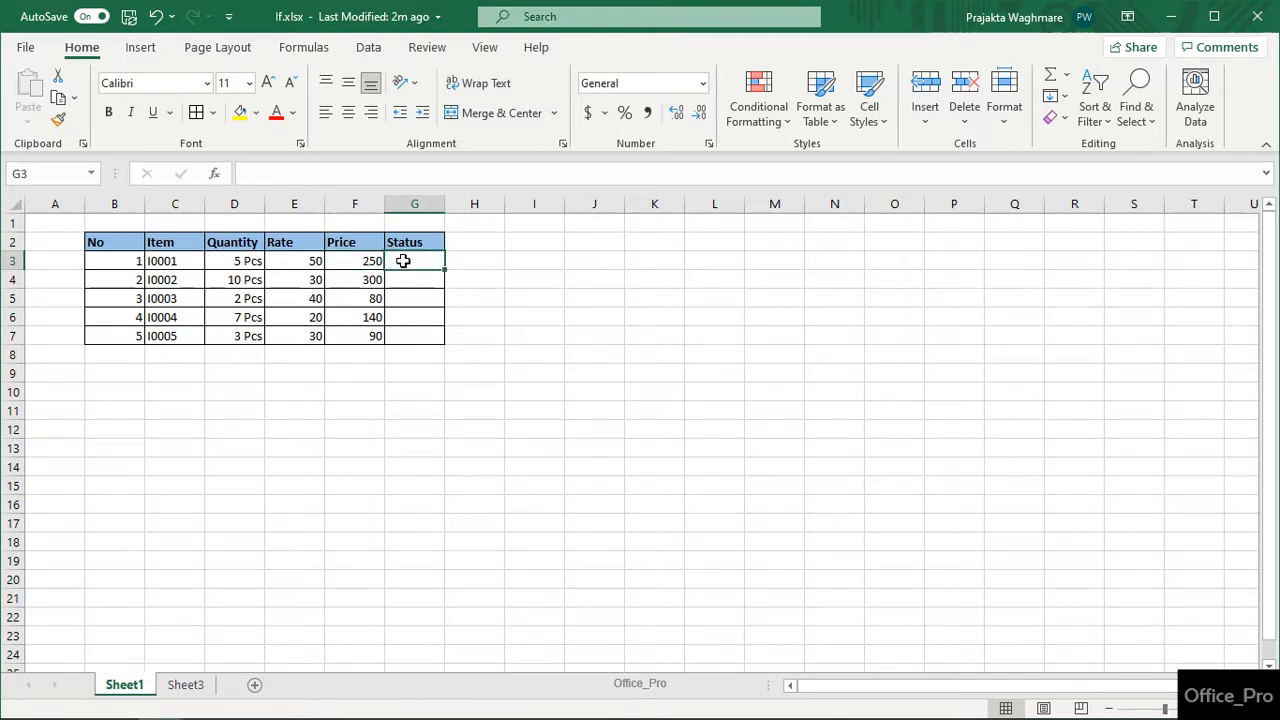
type("=i")
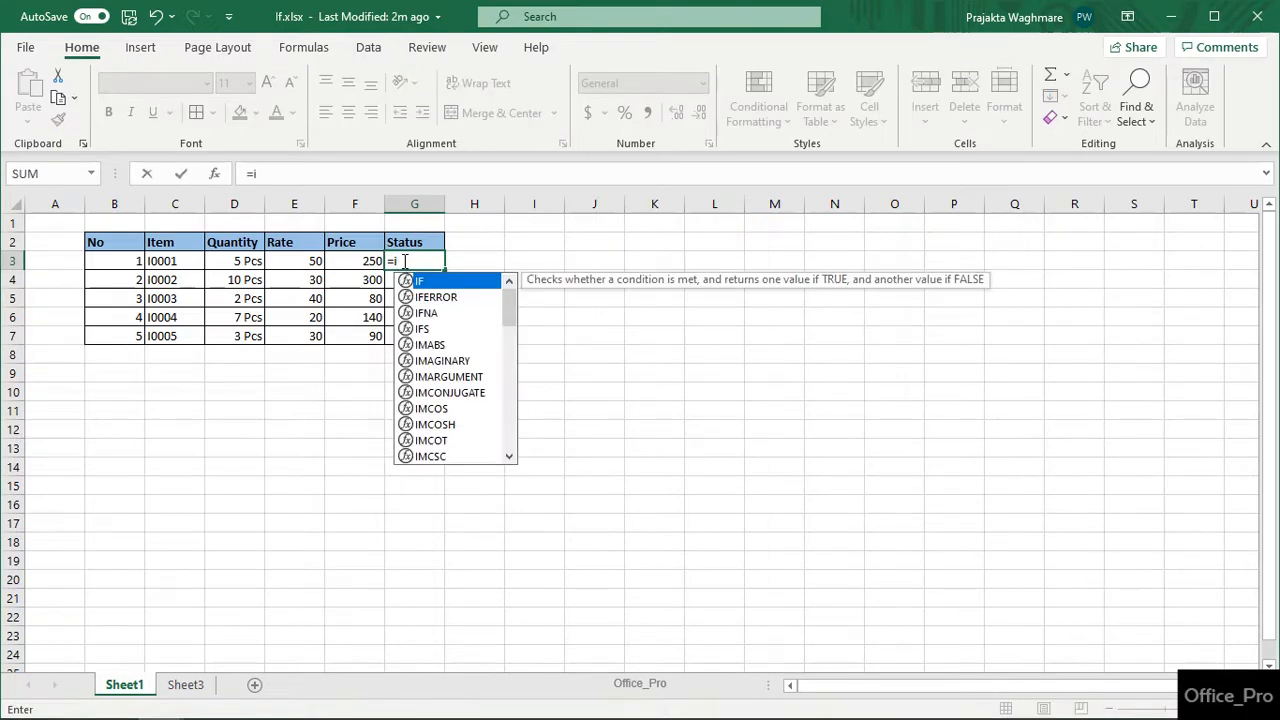
type("f(")
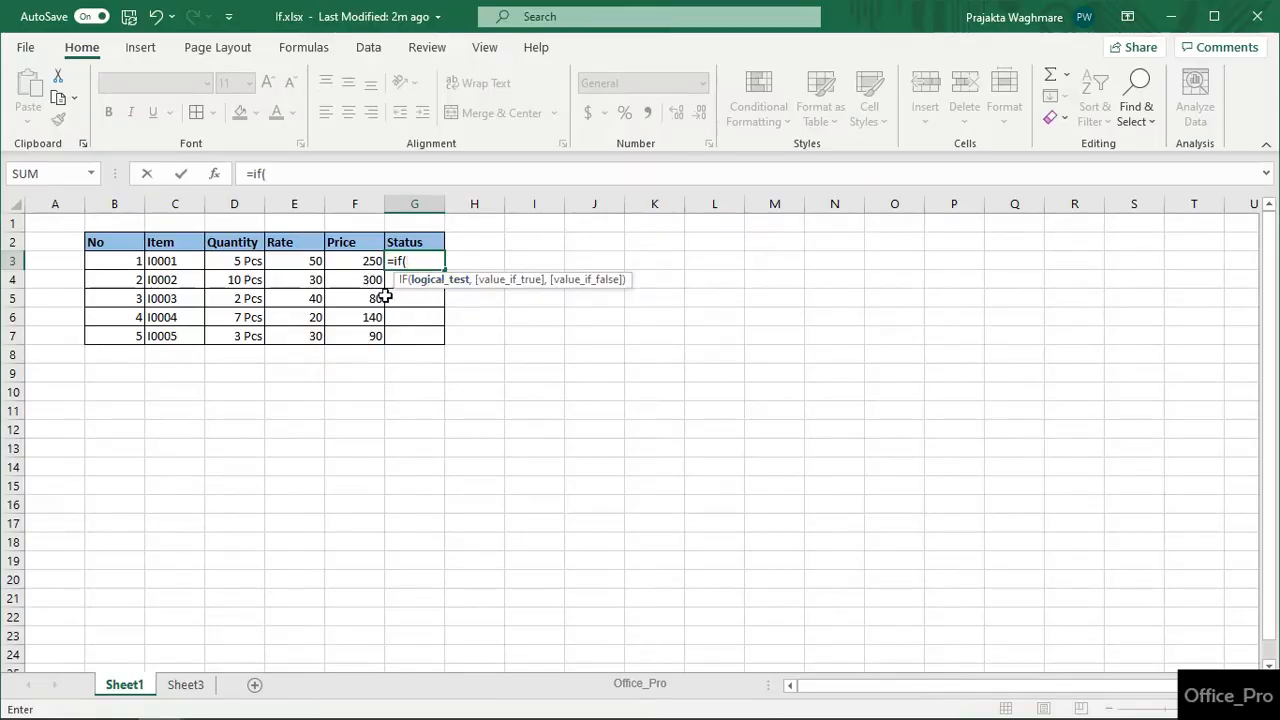
left_click(343, 263)
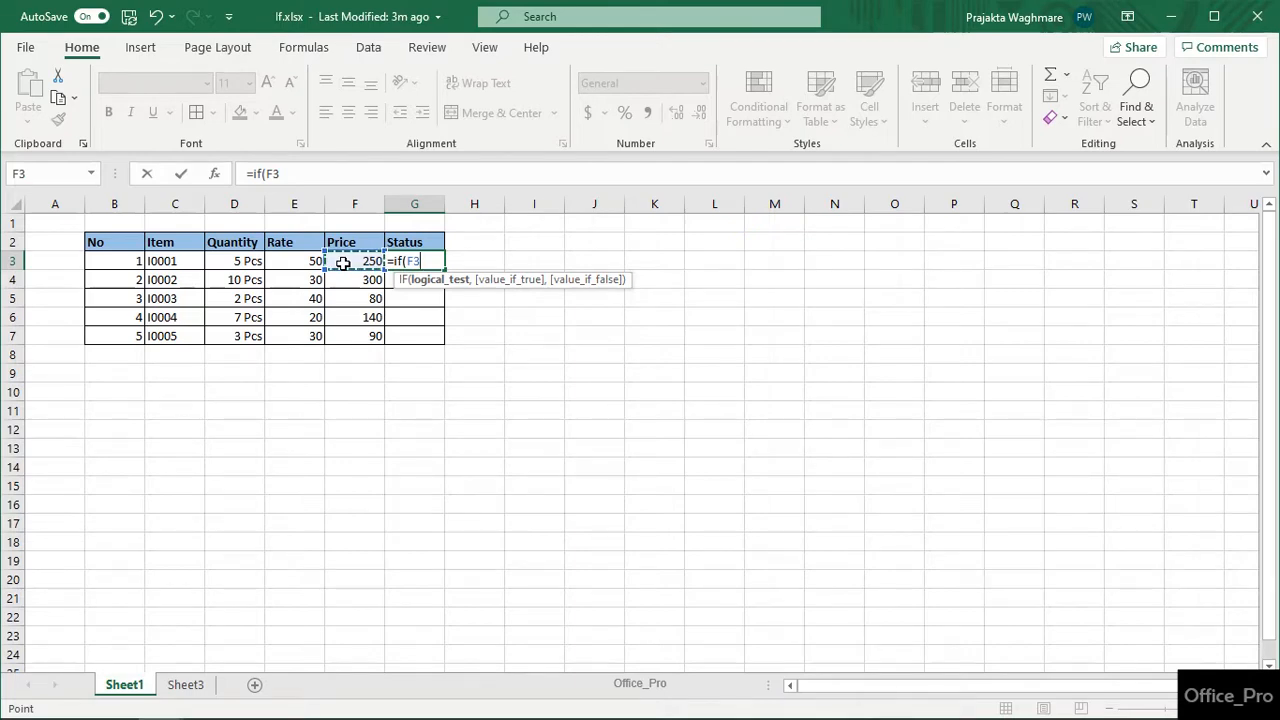
type(",")
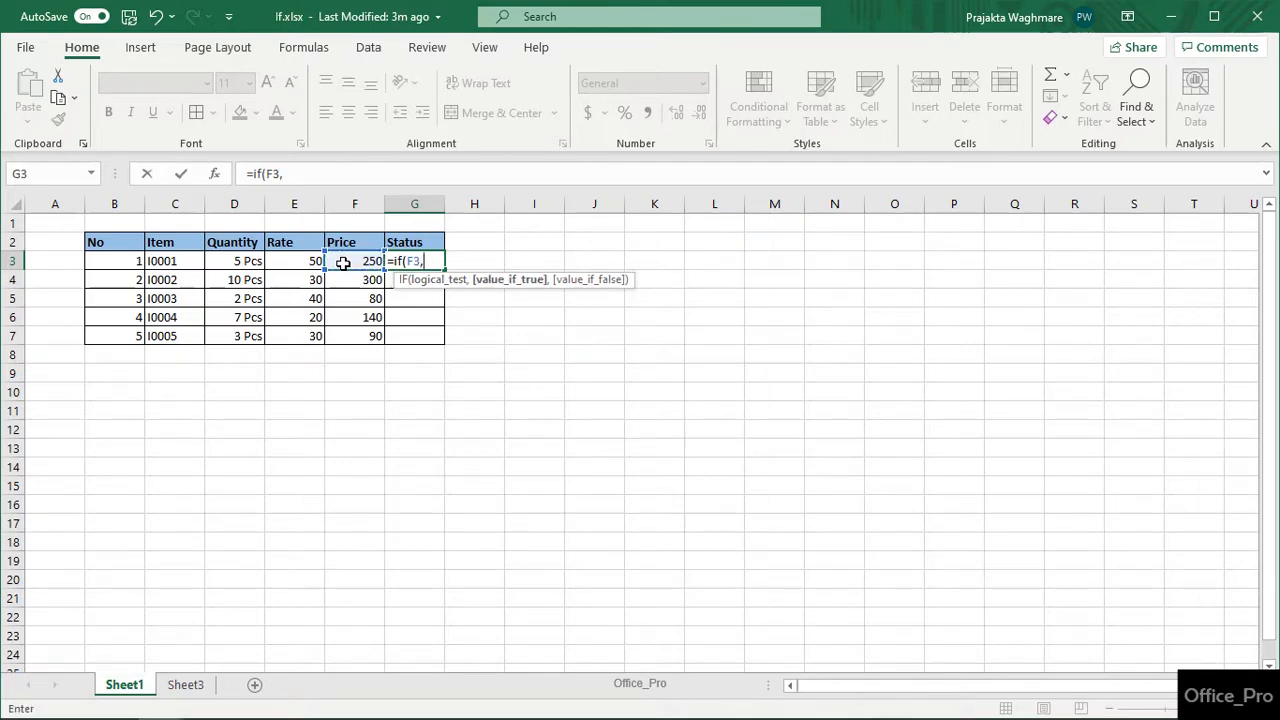
key("BackSpace")
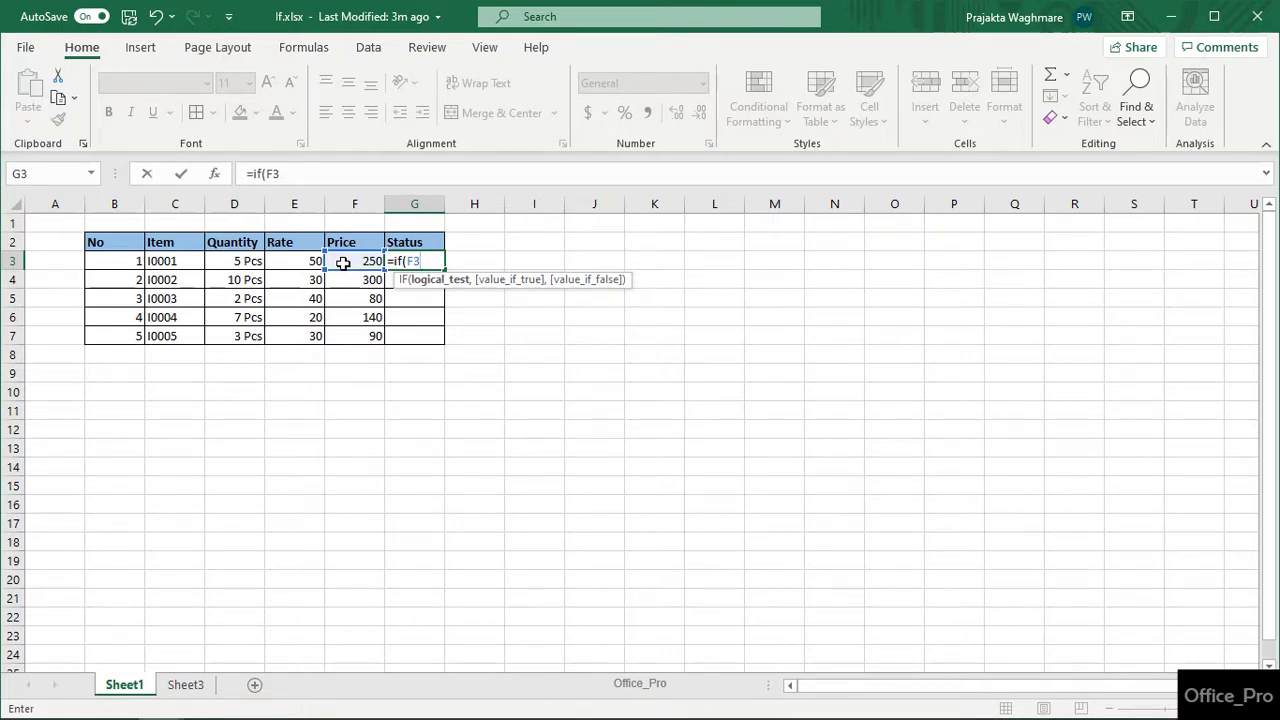
type("<100,")
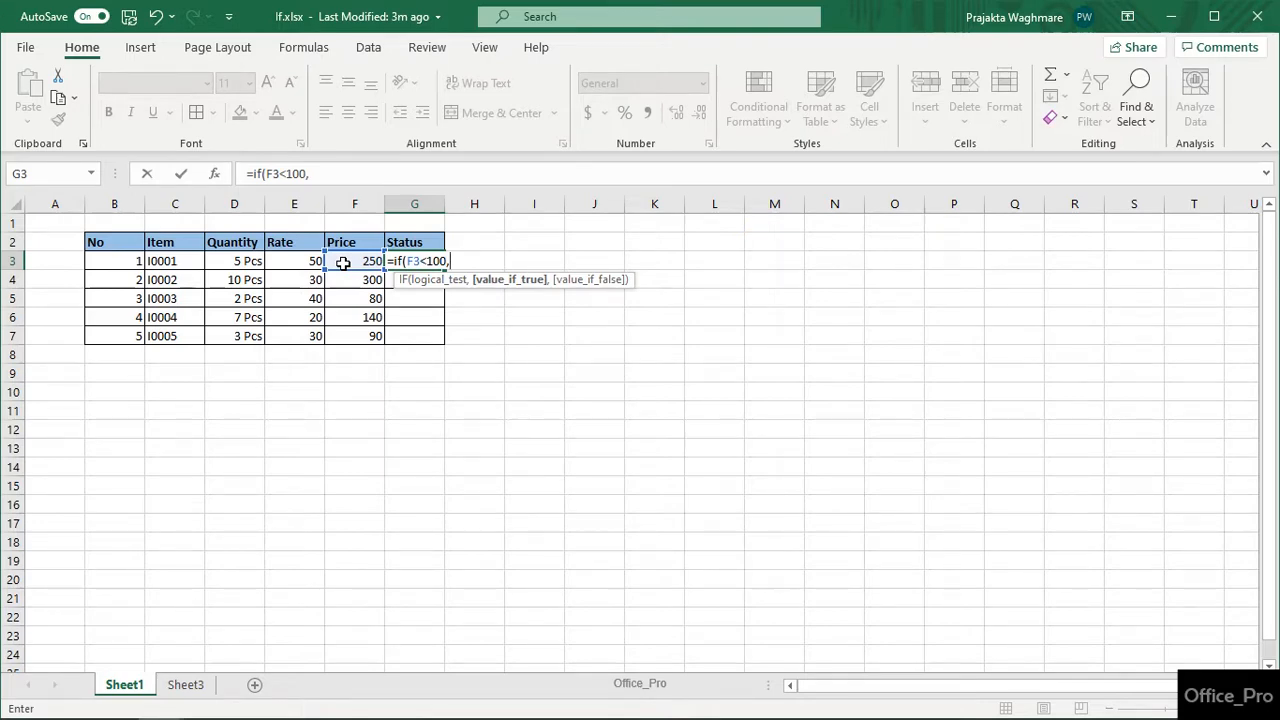
key("BackSpace")
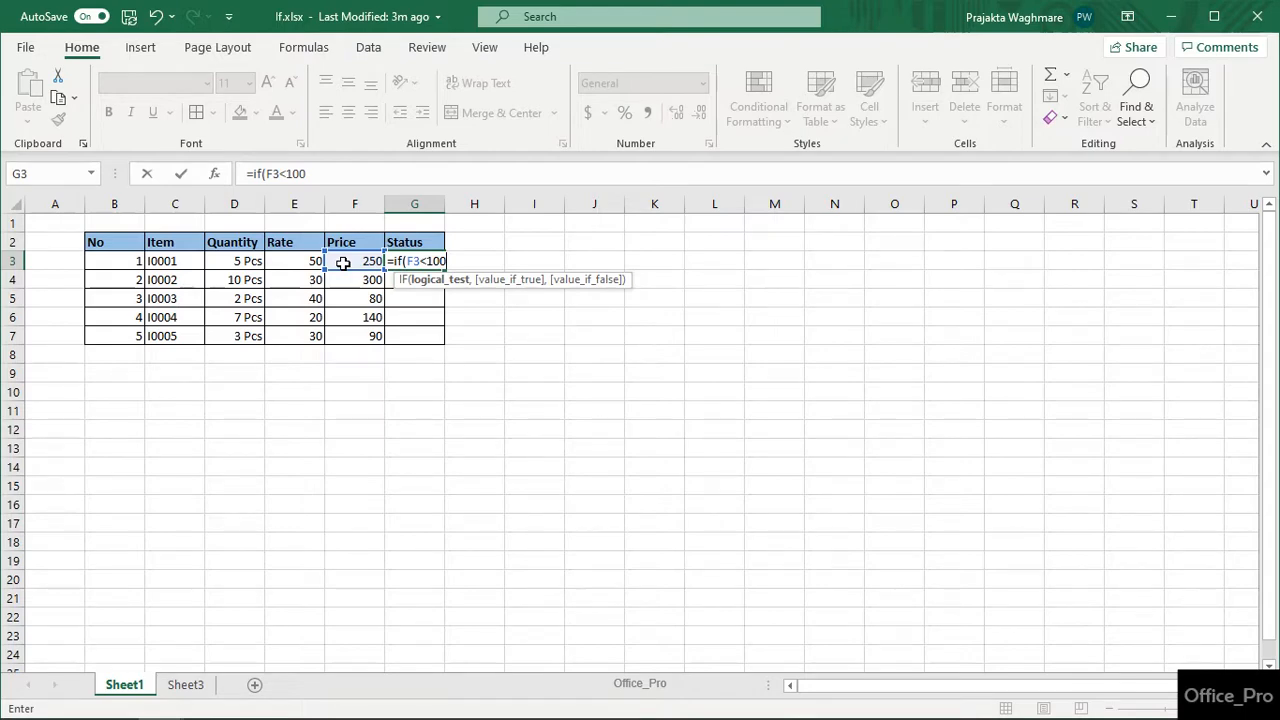
type(")")
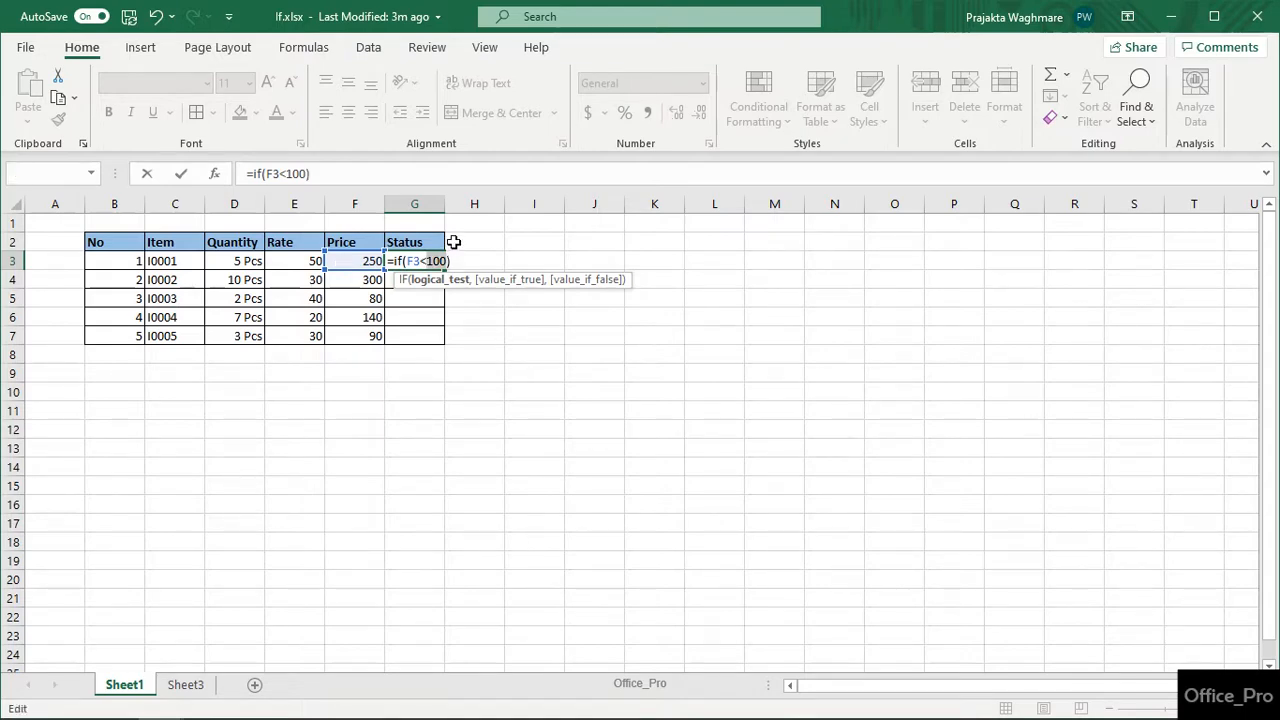
left_click(449, 259)
left_click(449, 259)
key("Return")
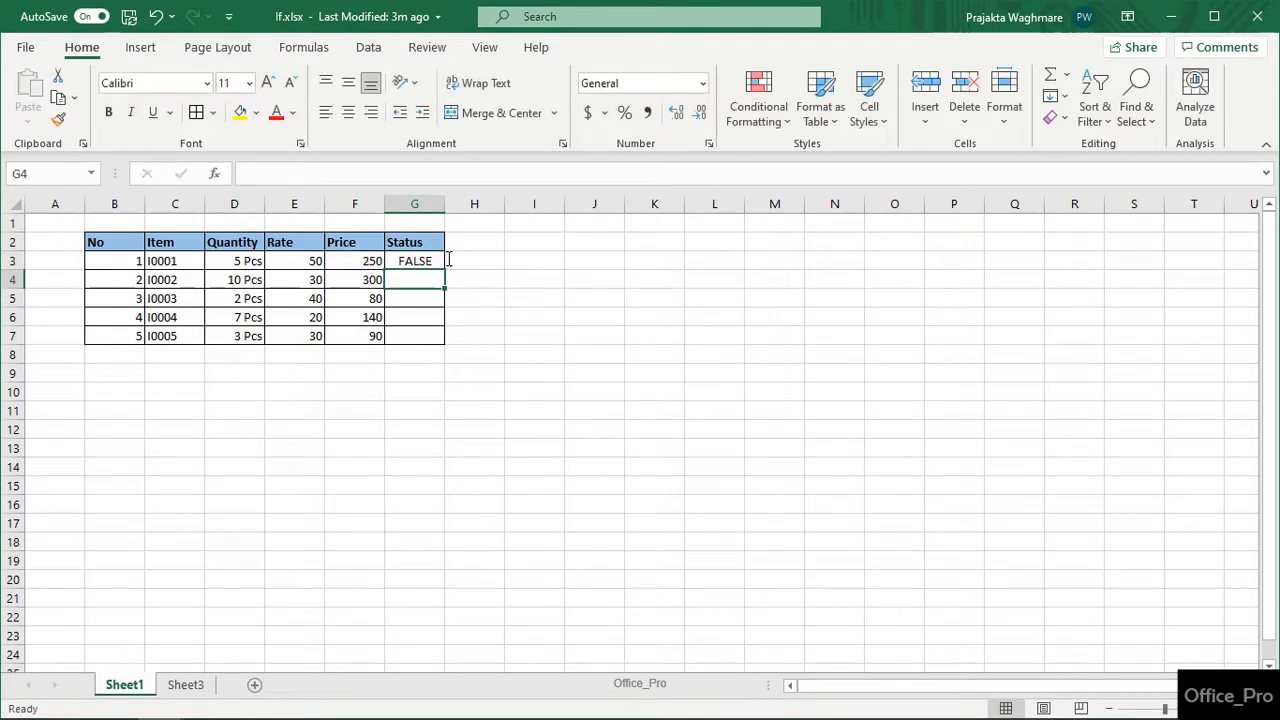
Step: Fill the G3 formula =IF(F3<100,) down the Status column through G7
key("Up")
left_click(491, 297)
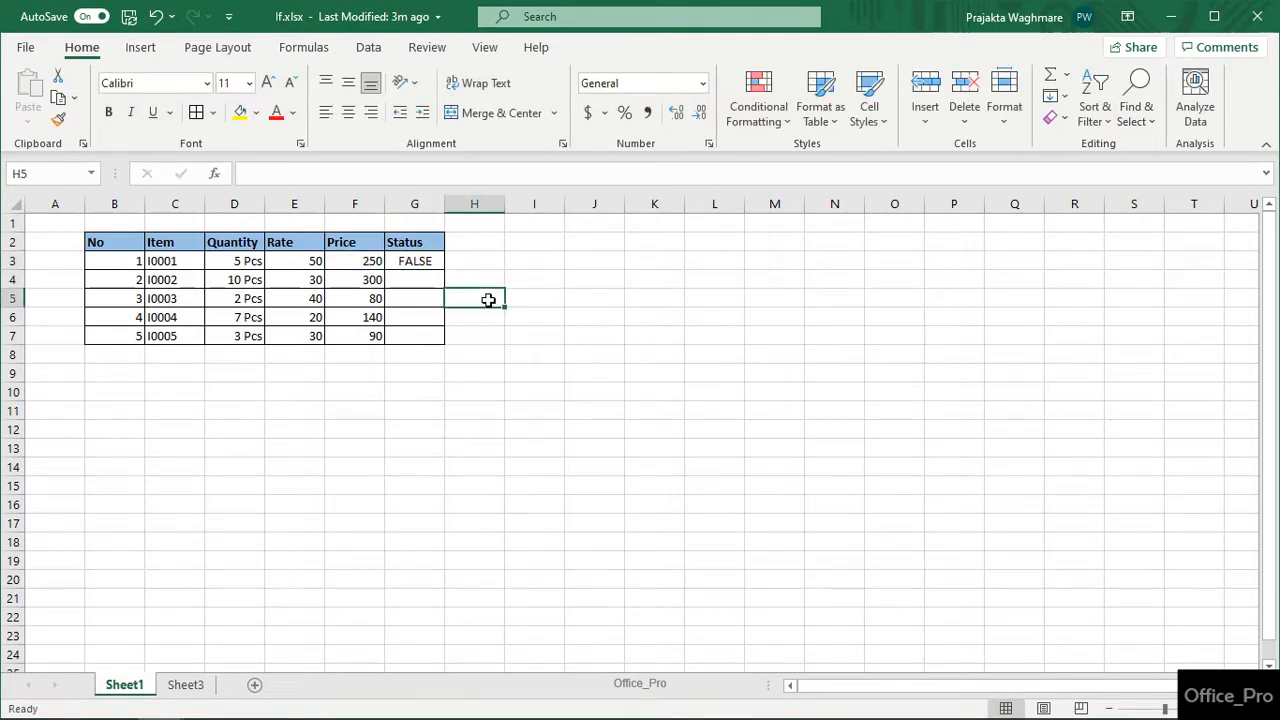
left_click(407, 261)
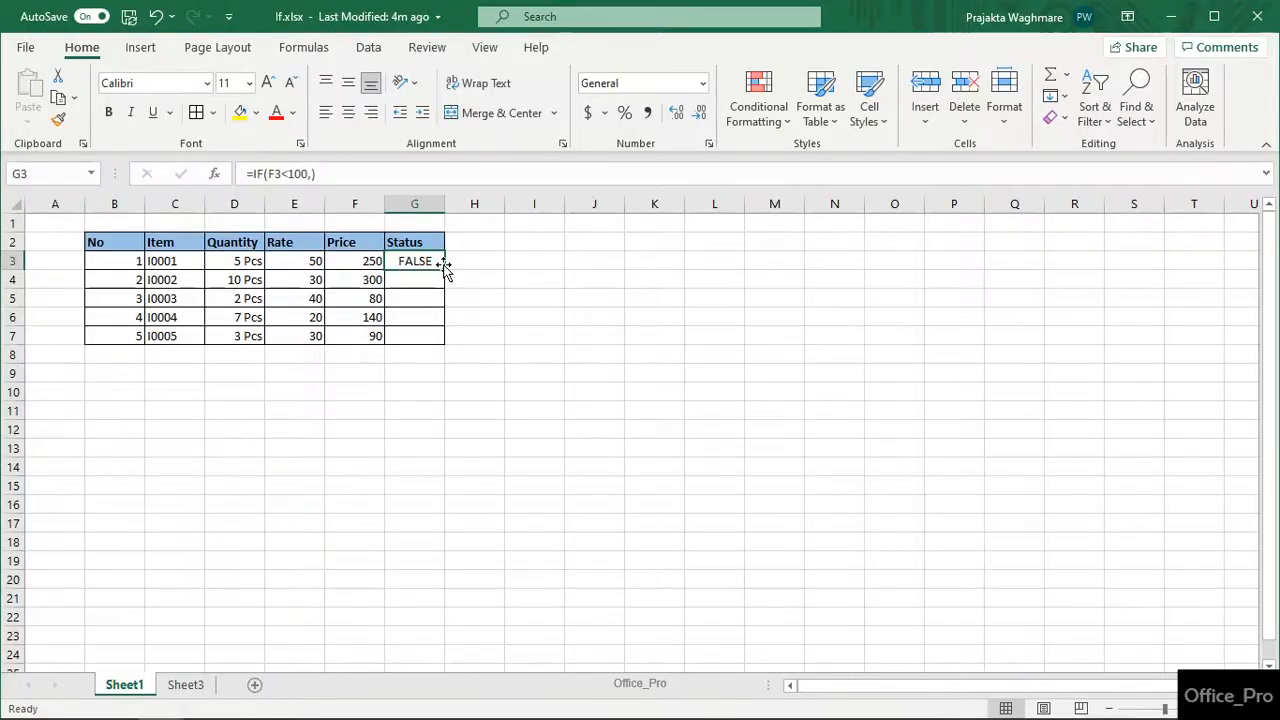
double_click(445, 270)
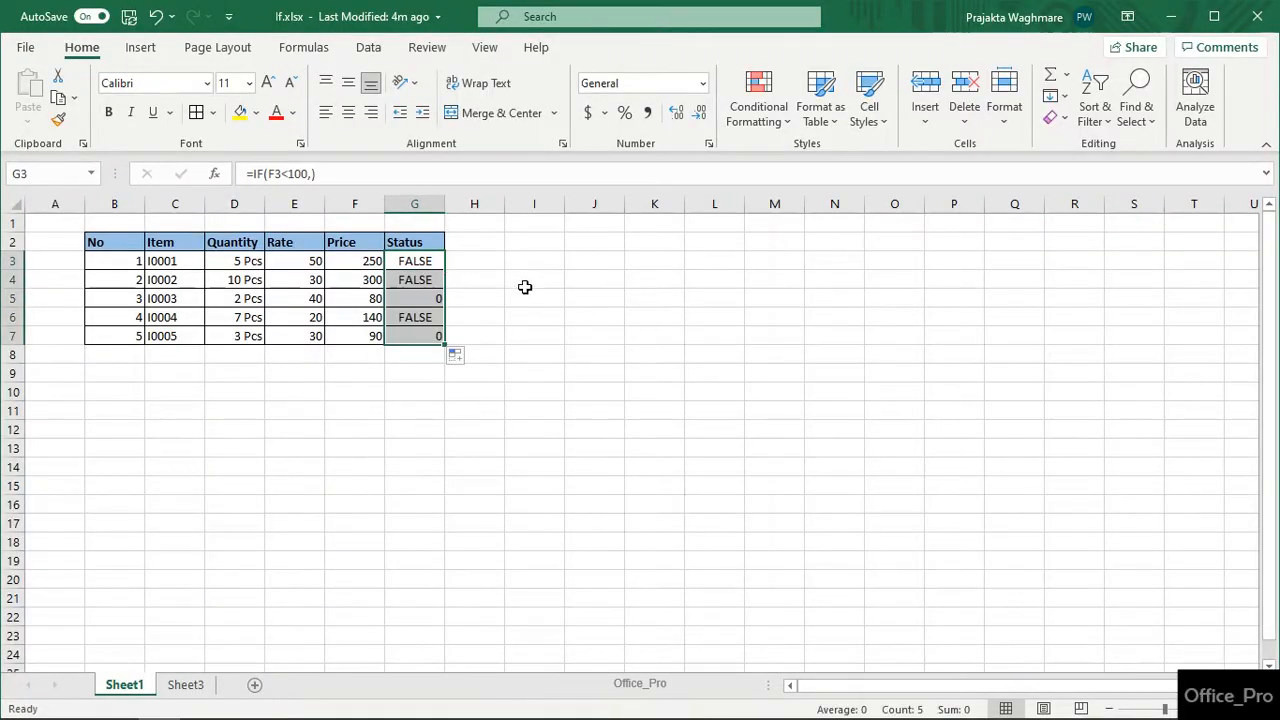
Step: Examine the formulas and results in the Status cells G3 to G7 against the item prices
left_click(430, 284)
left_click(411, 300)
left_click(360, 297)
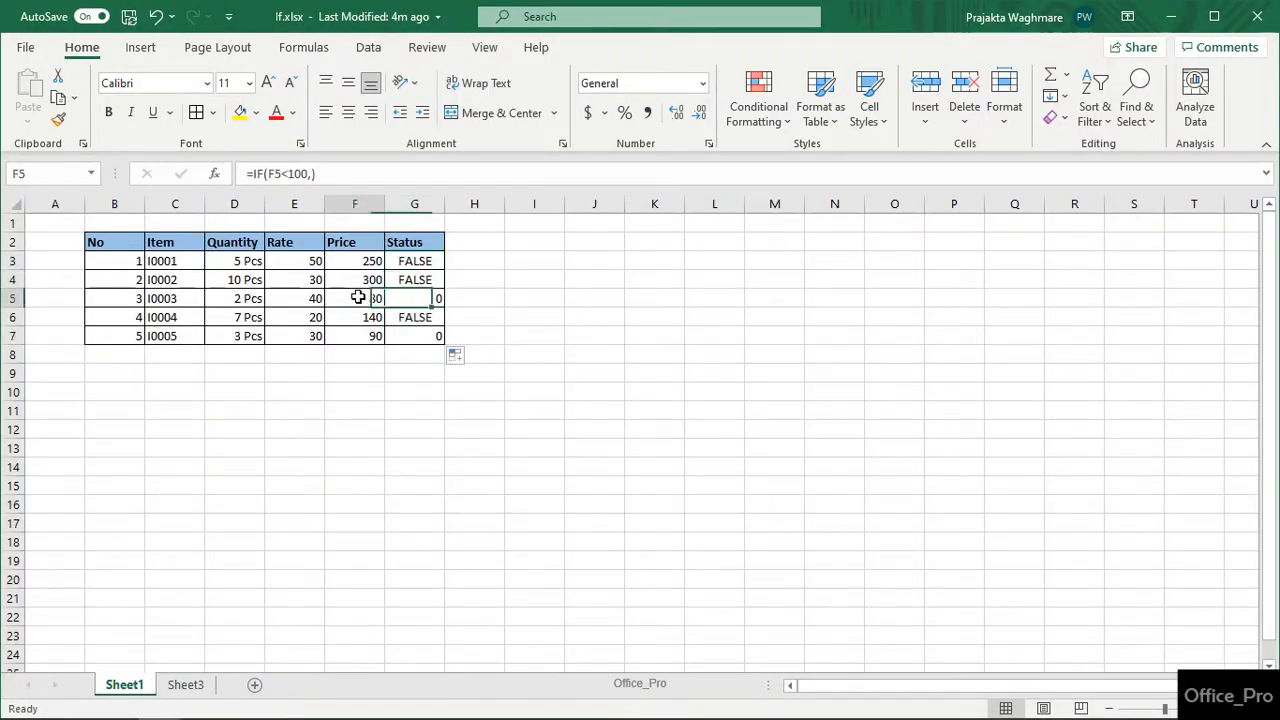
left_click(441, 290)
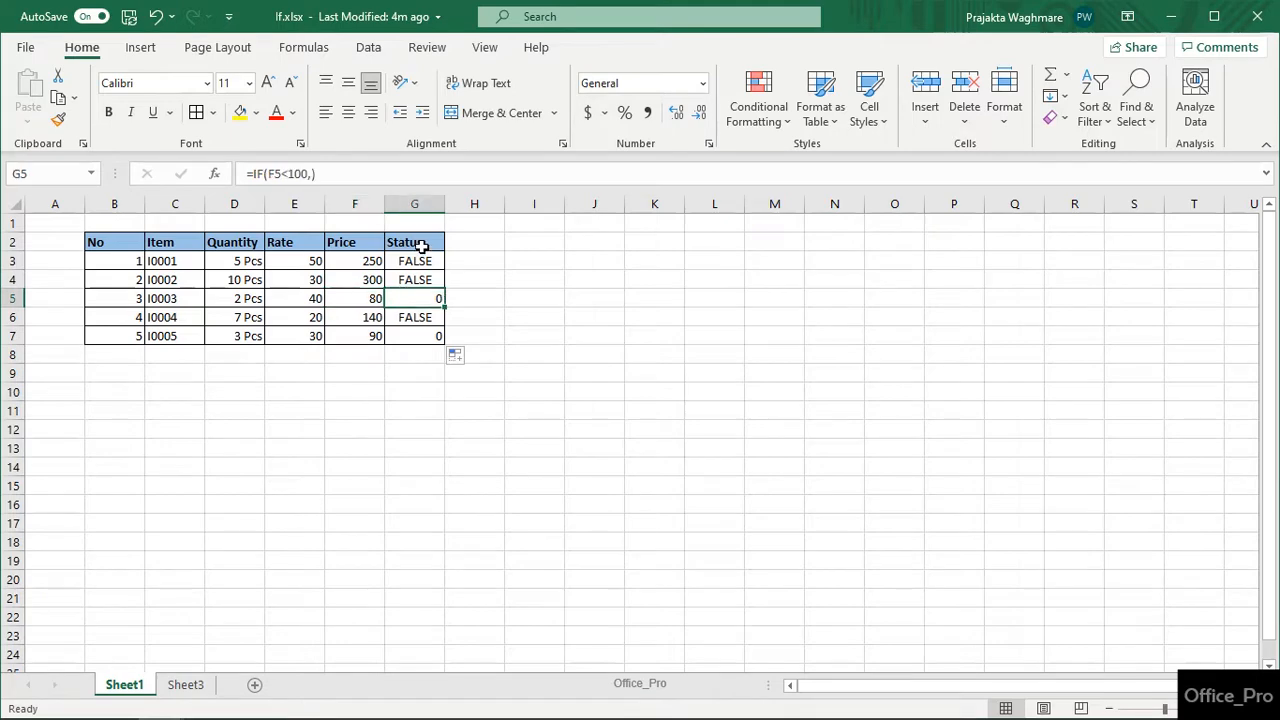
left_click(421, 245)
left_click(420, 262)
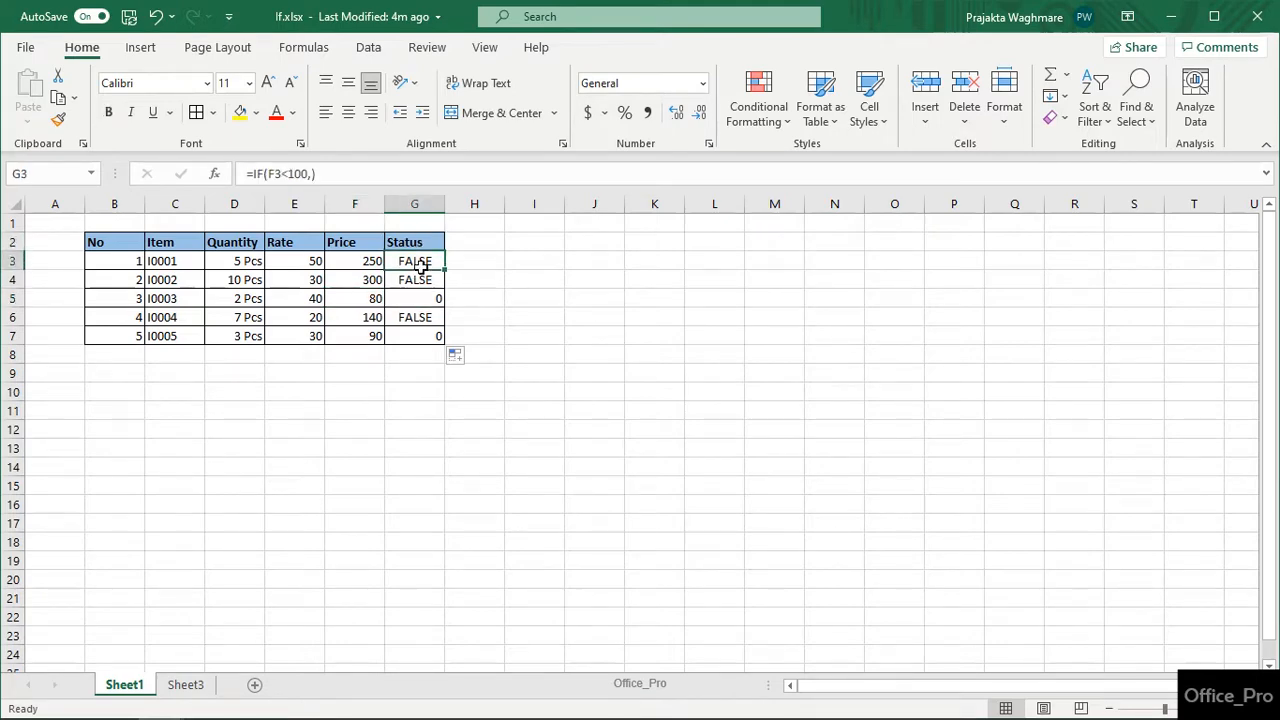
left_click(422, 301)
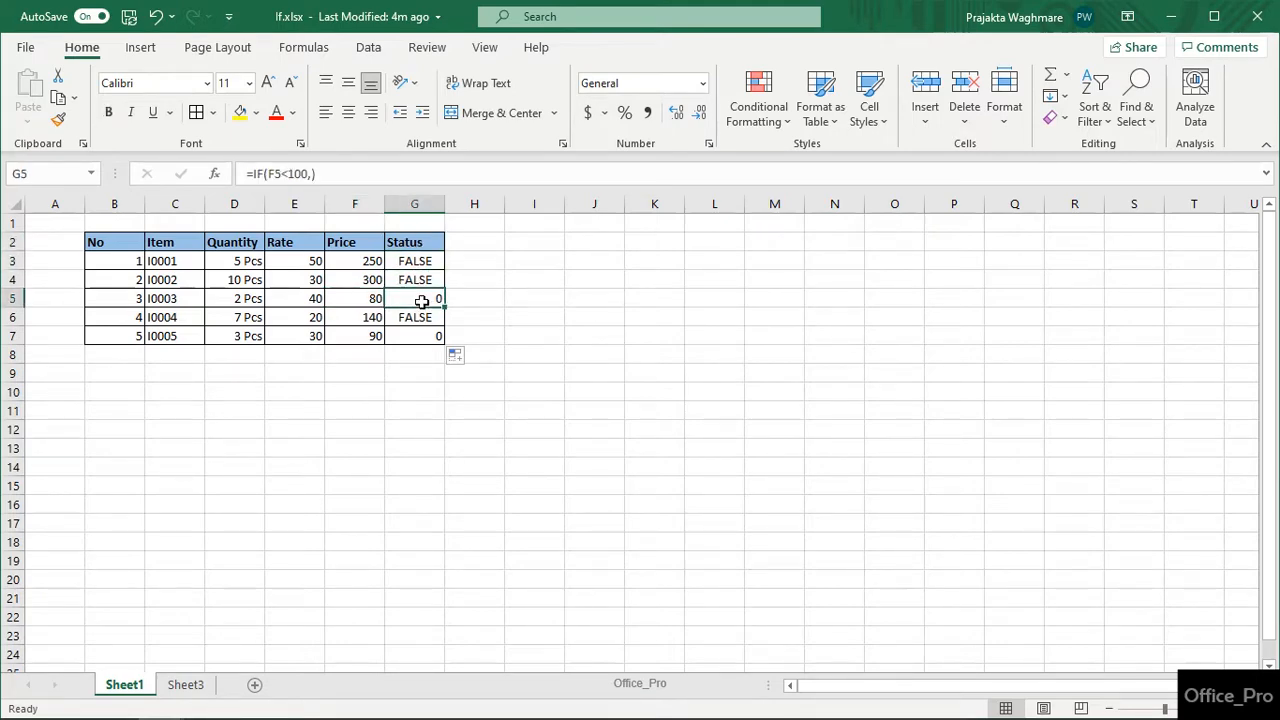
left_click(423, 336)
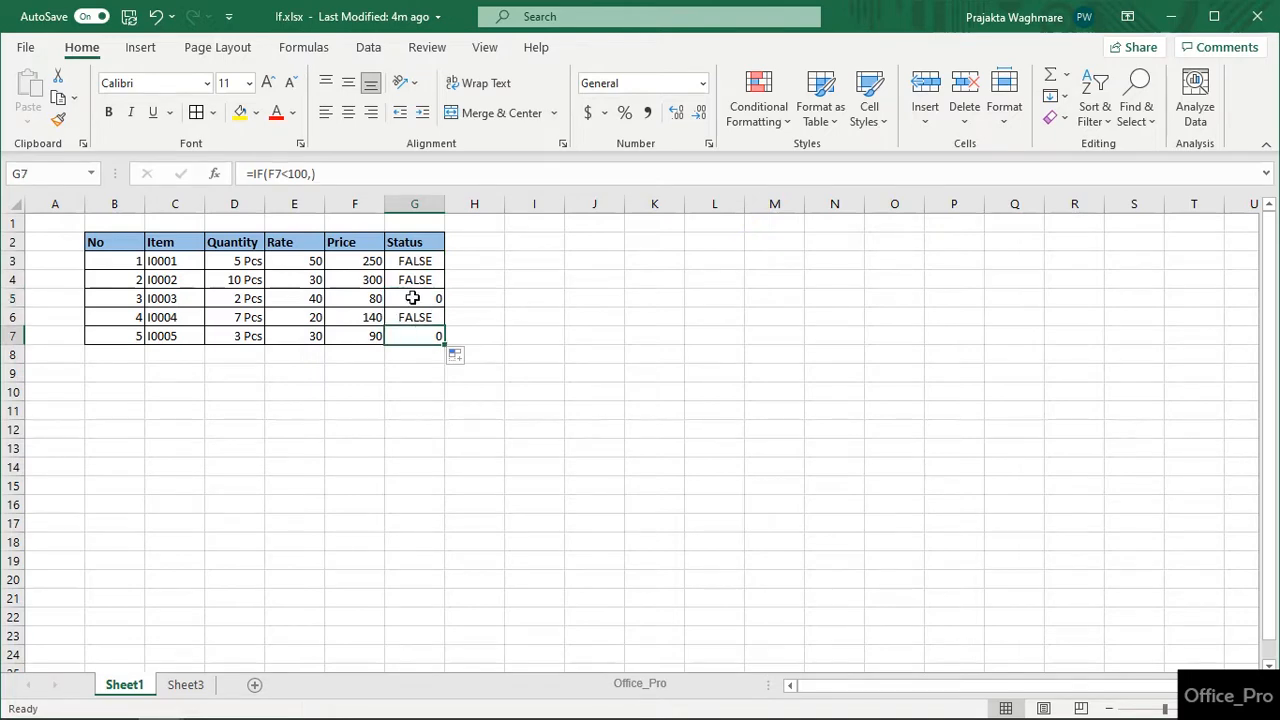
left_click(410, 292)
left_click(405, 262)
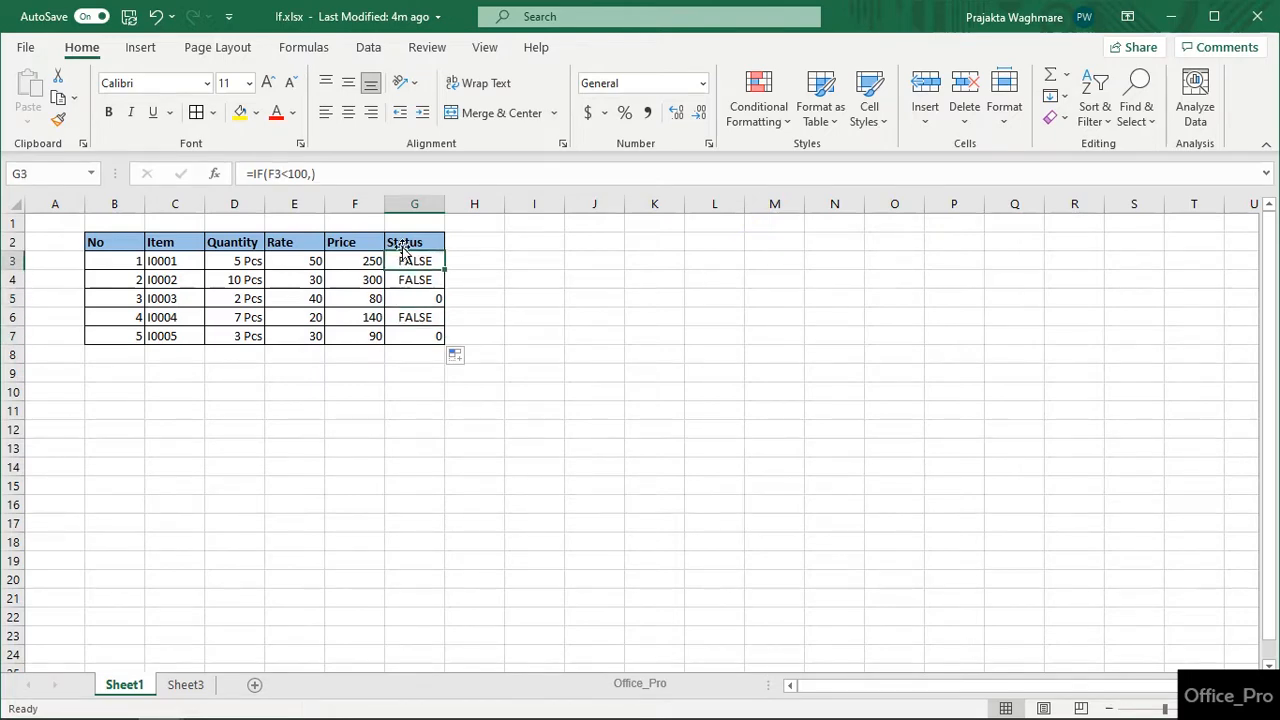
left_click(403, 246)
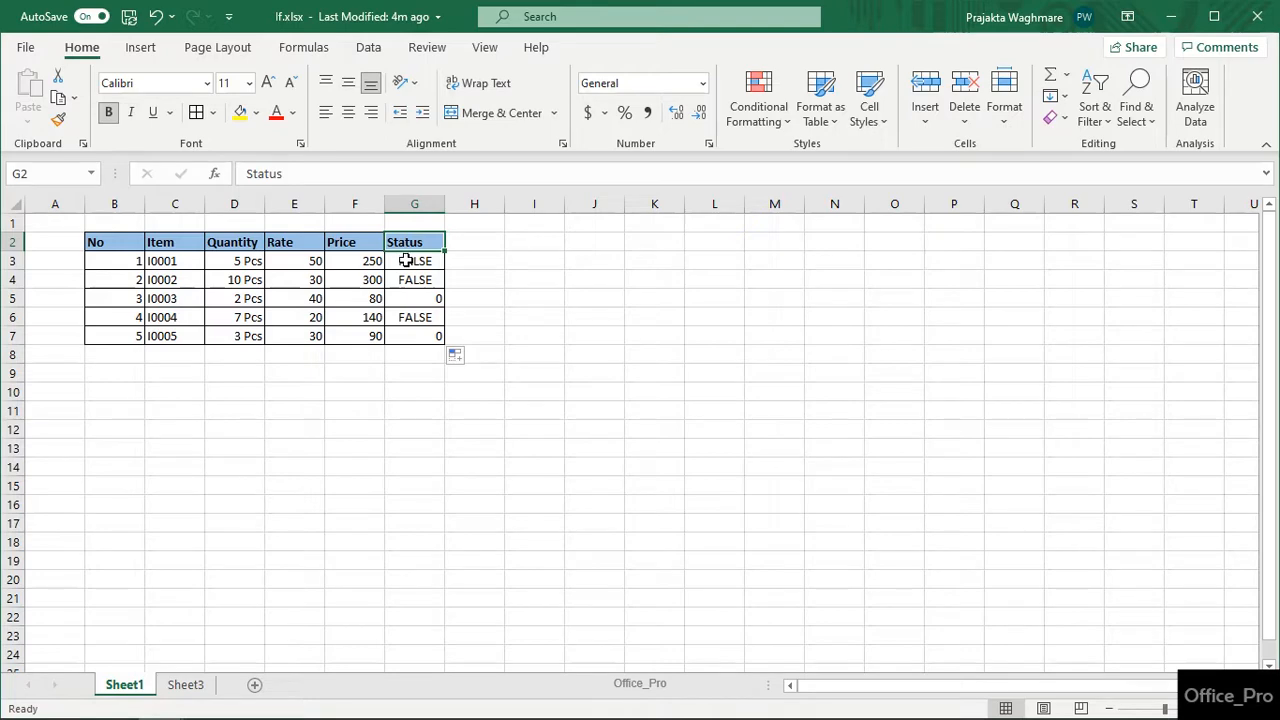
Step: Add "Yes" as the value-if-true argument in G3, making the formula =IF(F3<100,"Yes")
left_click(406, 260)
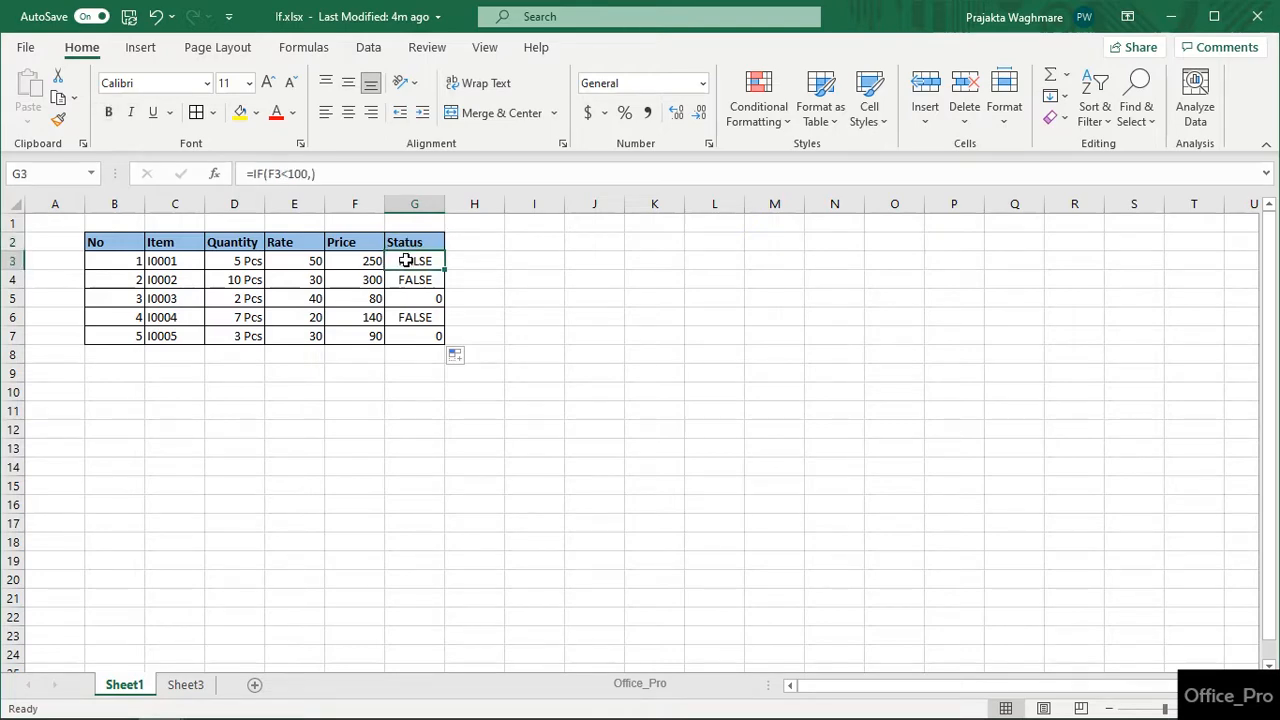
left_click(336, 166)
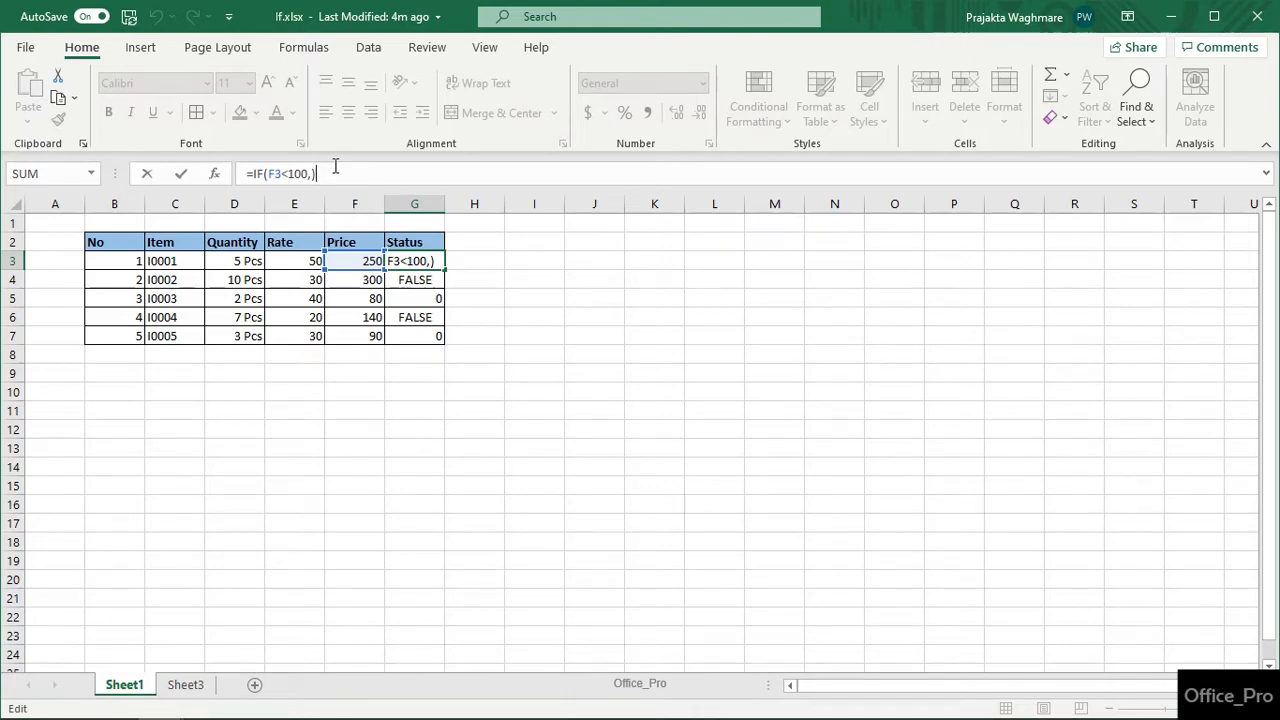
key("BackSpace")
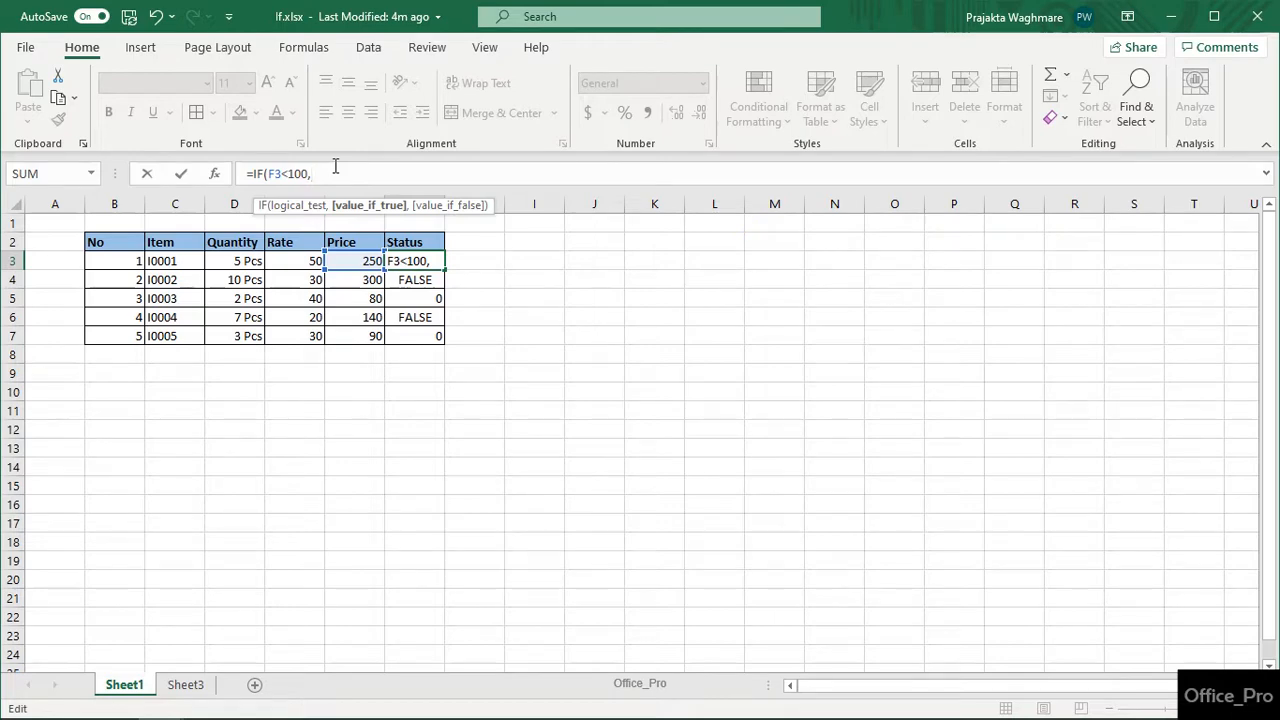
type("\"Yes\")")
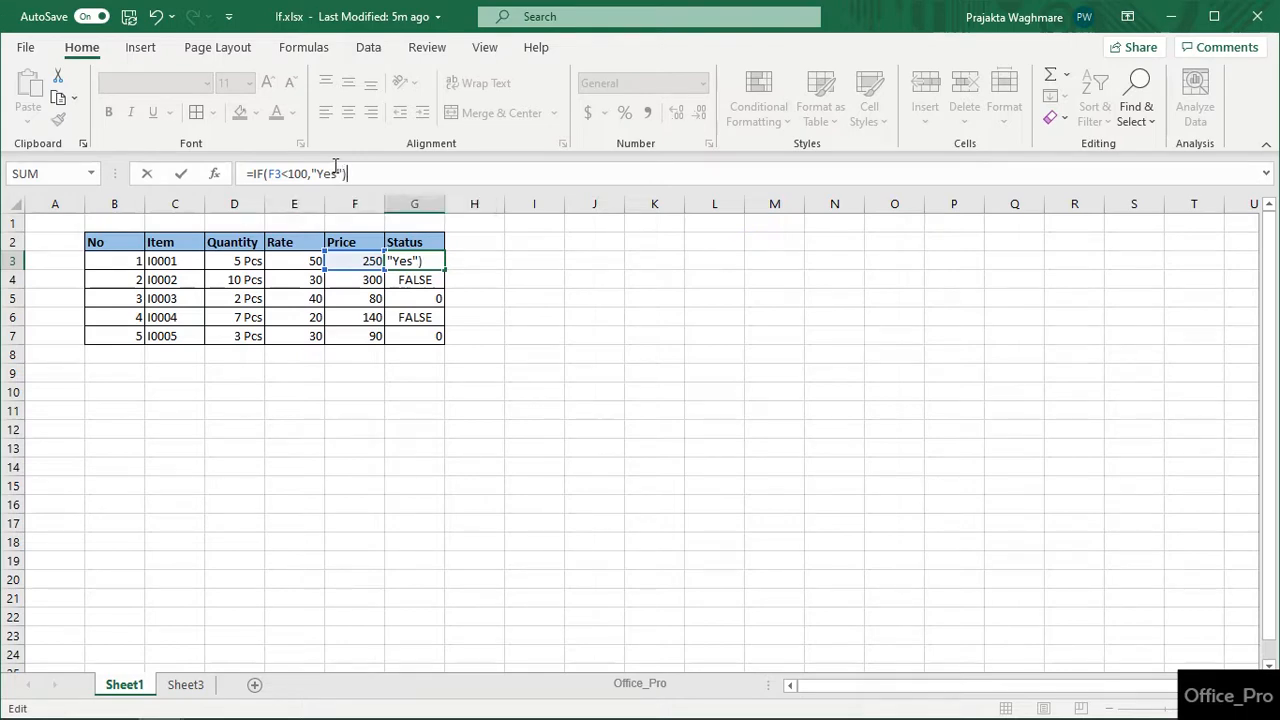
key("Return")
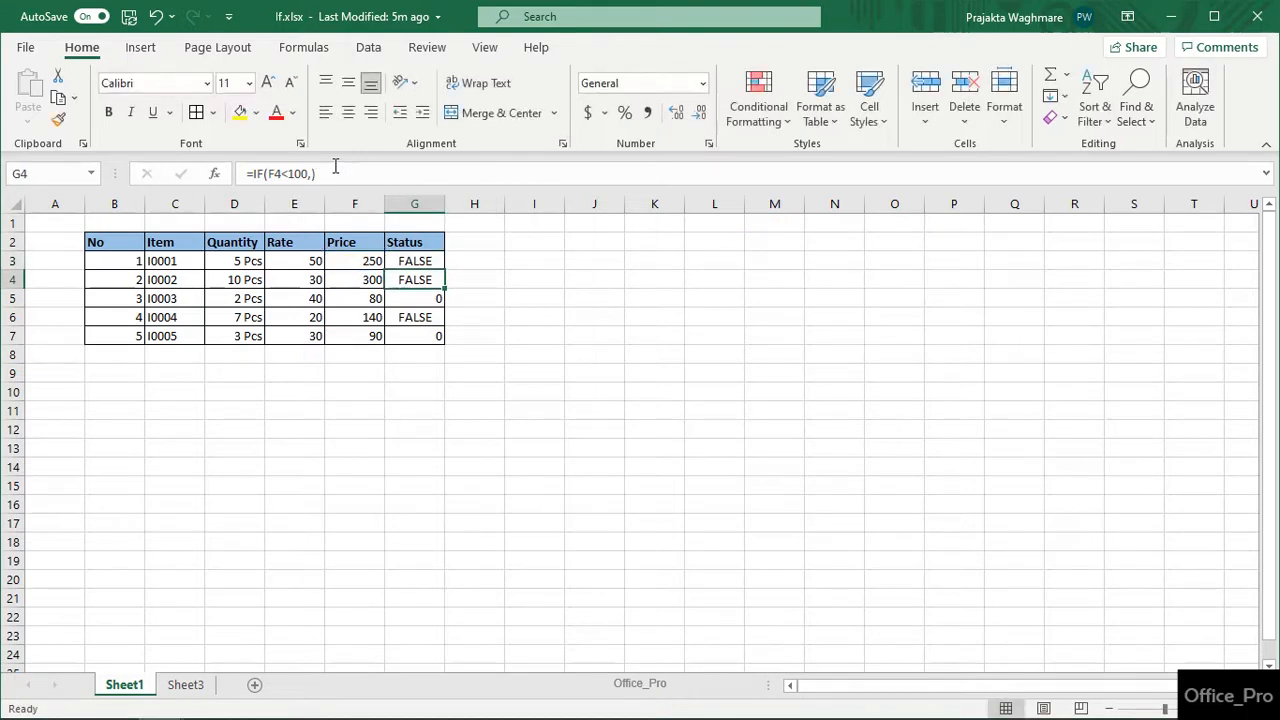
Step: Fill the G3 formula =IF(F3<100,"Yes") down through G7 and check the row of item I0003
left_click(441, 262)
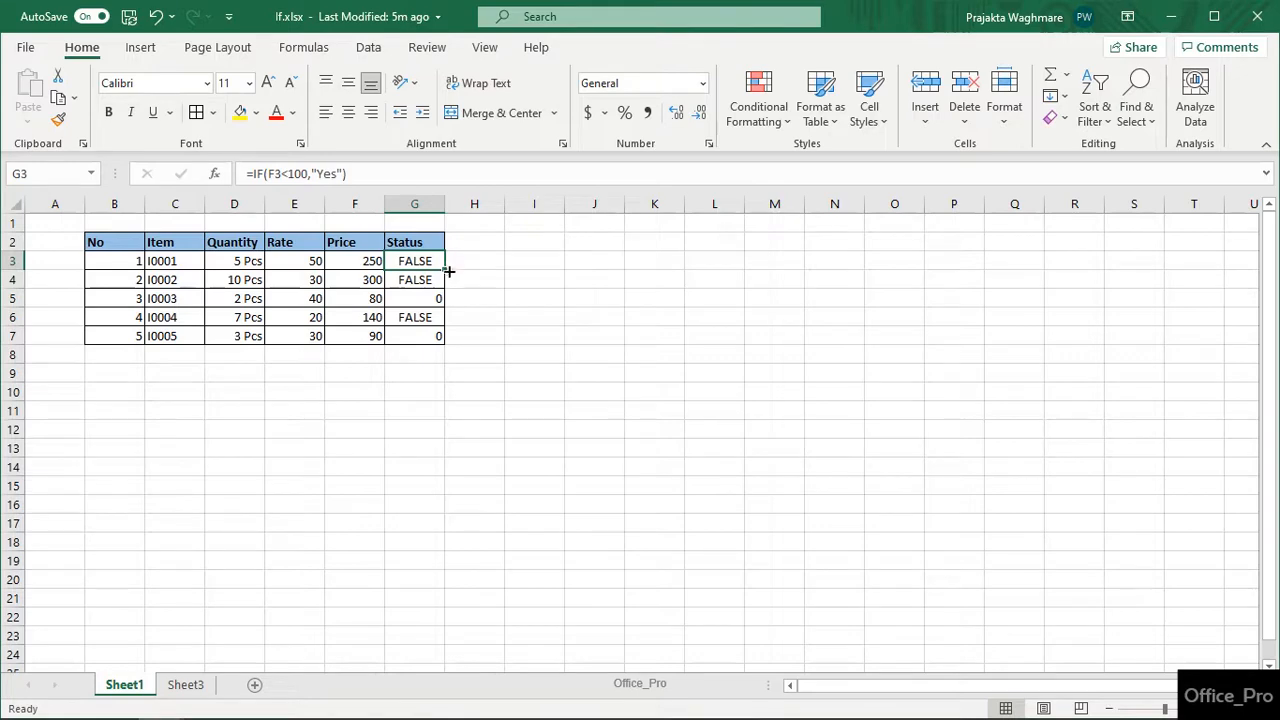
left_click_drag(444, 268, 444, 268)
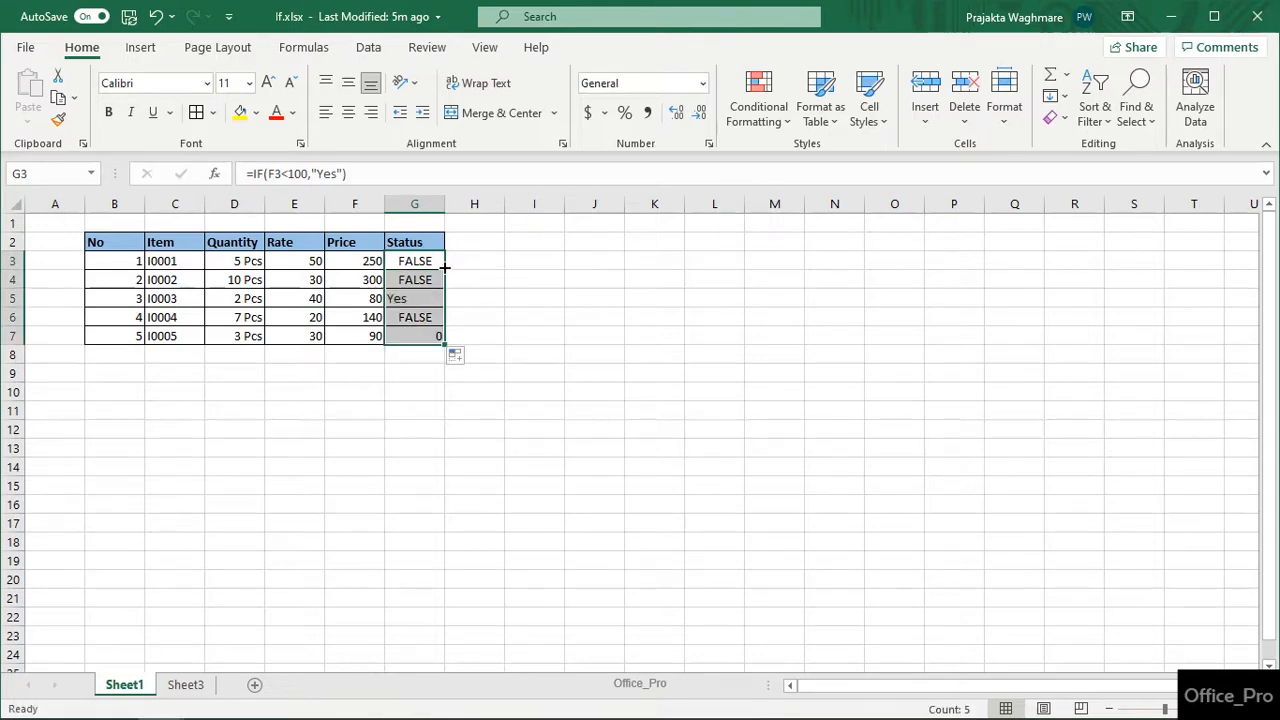
left_click(550, 282)
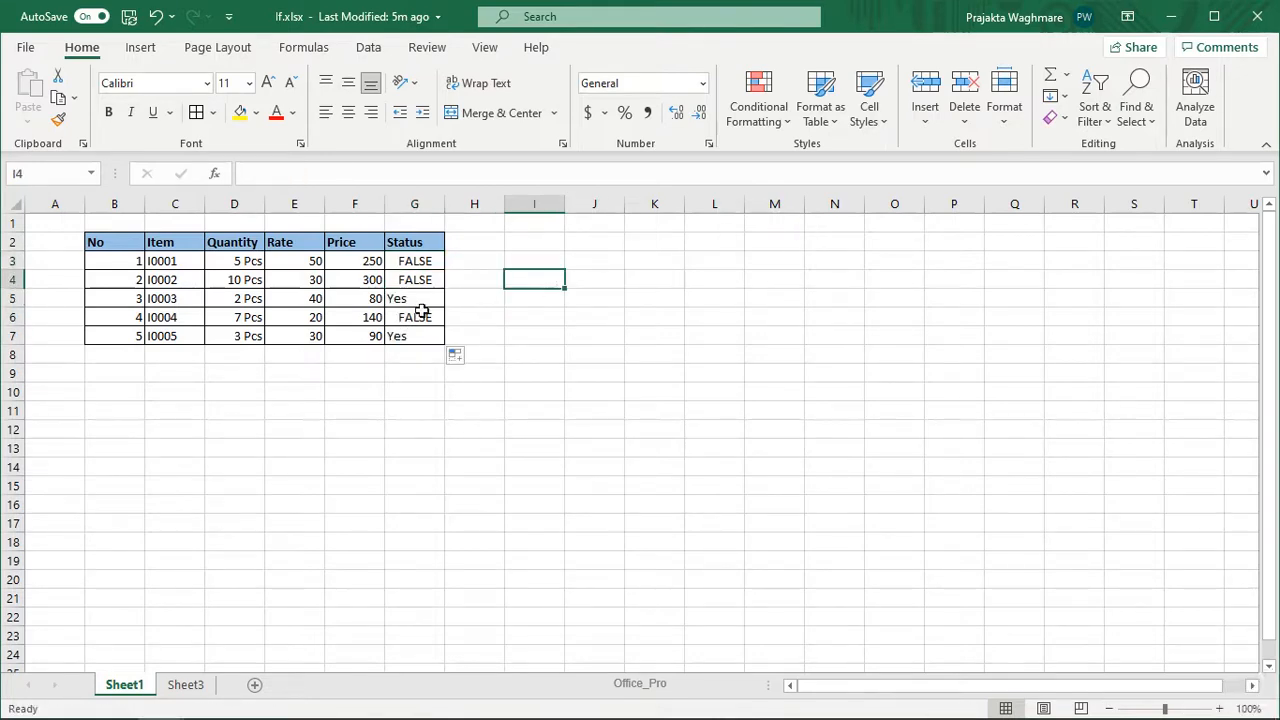
left_click(12, 298)
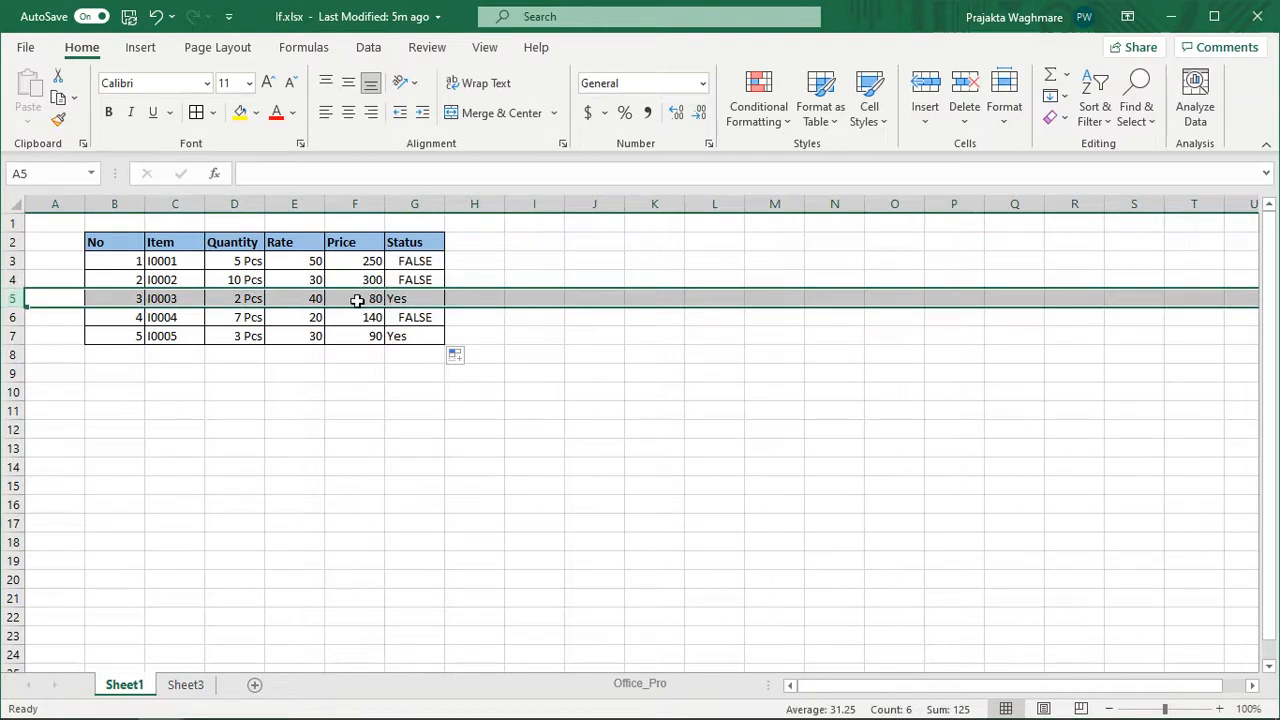
Step: Add "No" as the value-if-false argument in G3, making the formula =IF(F3<100,"Yes","No")
left_click(370, 174)
type(",\"Yes\",")
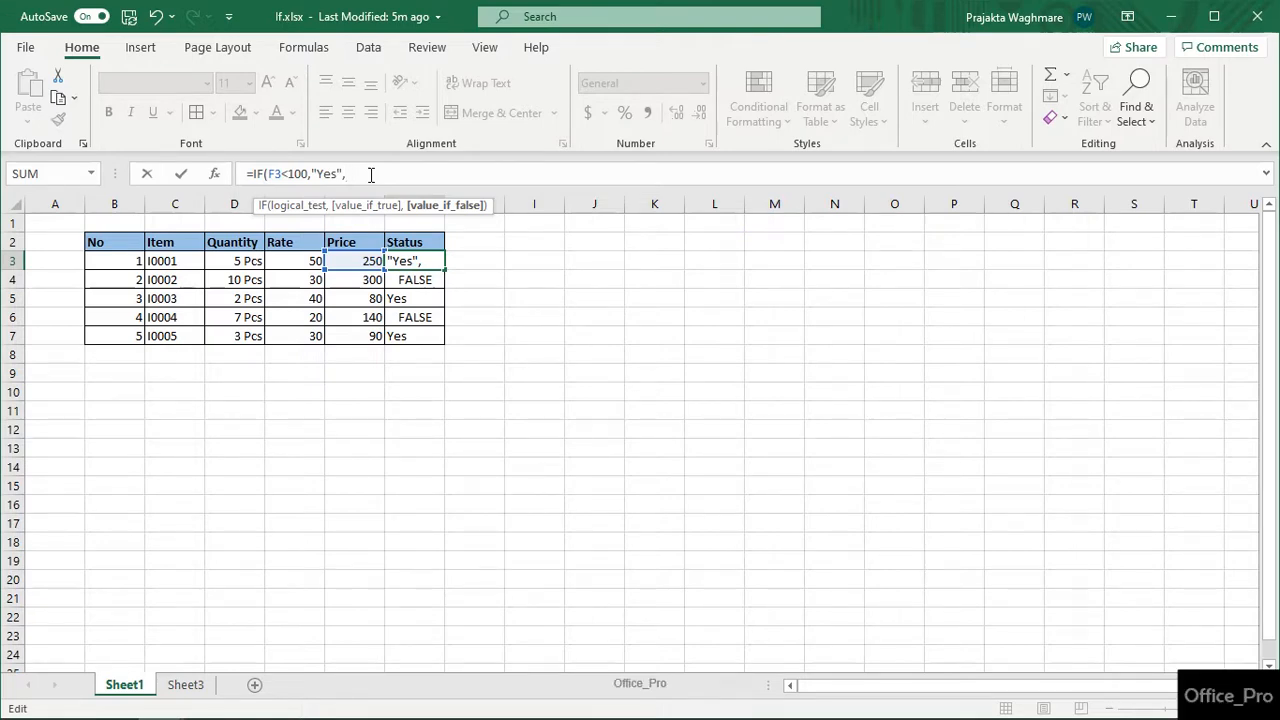
type("\"No\")")
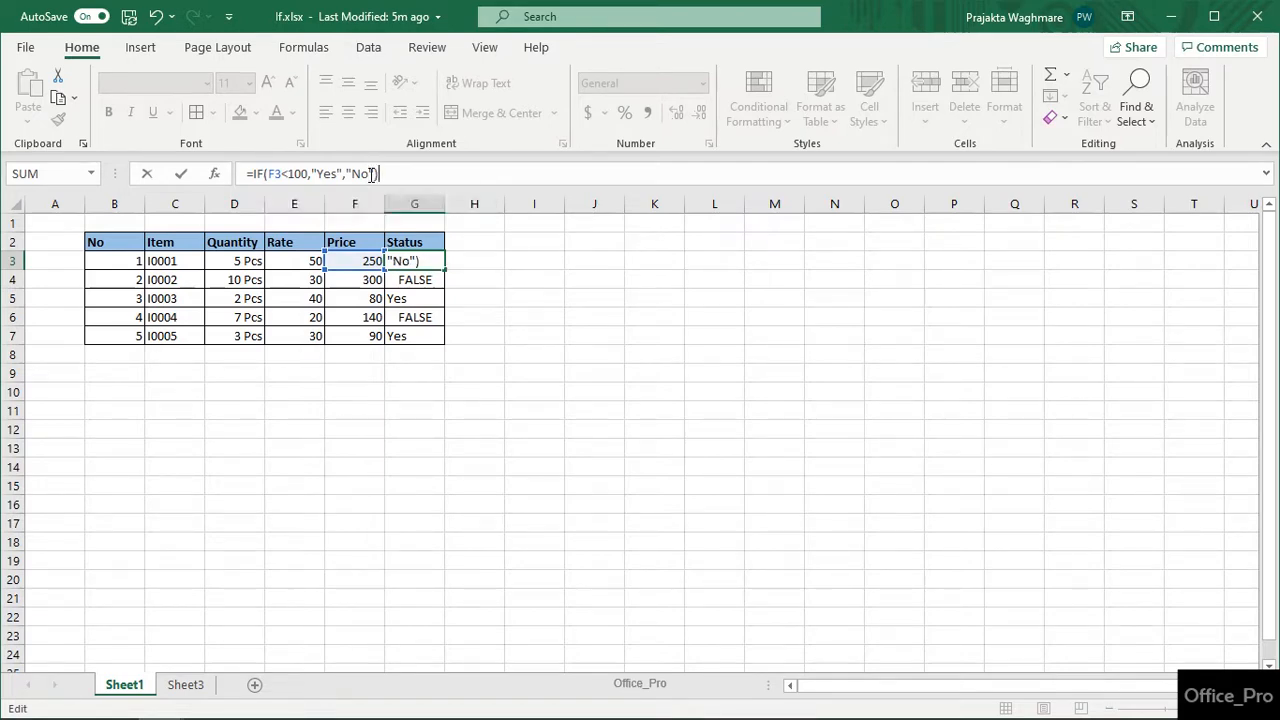
key("Return")
Step: Fill the completed G3 formula =IF(F3<100,"Yes","No") down the Status column through G7
left_click(428, 262)
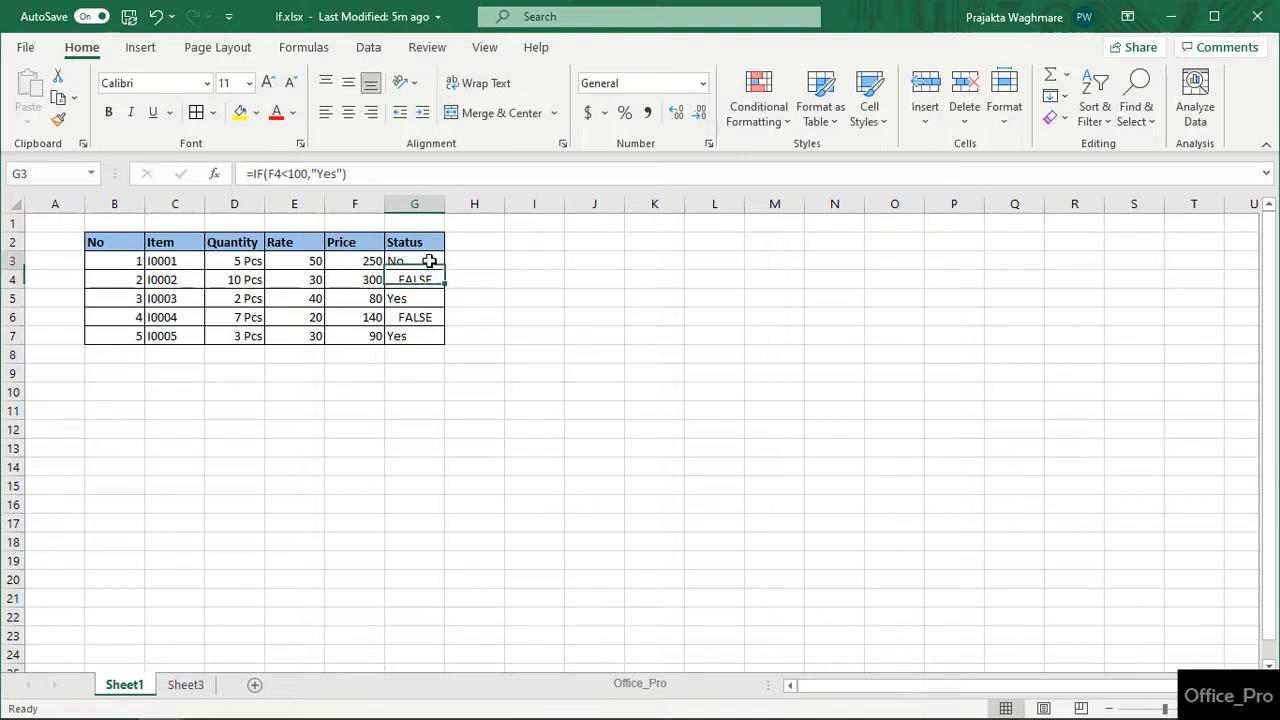
double_click(446, 268)
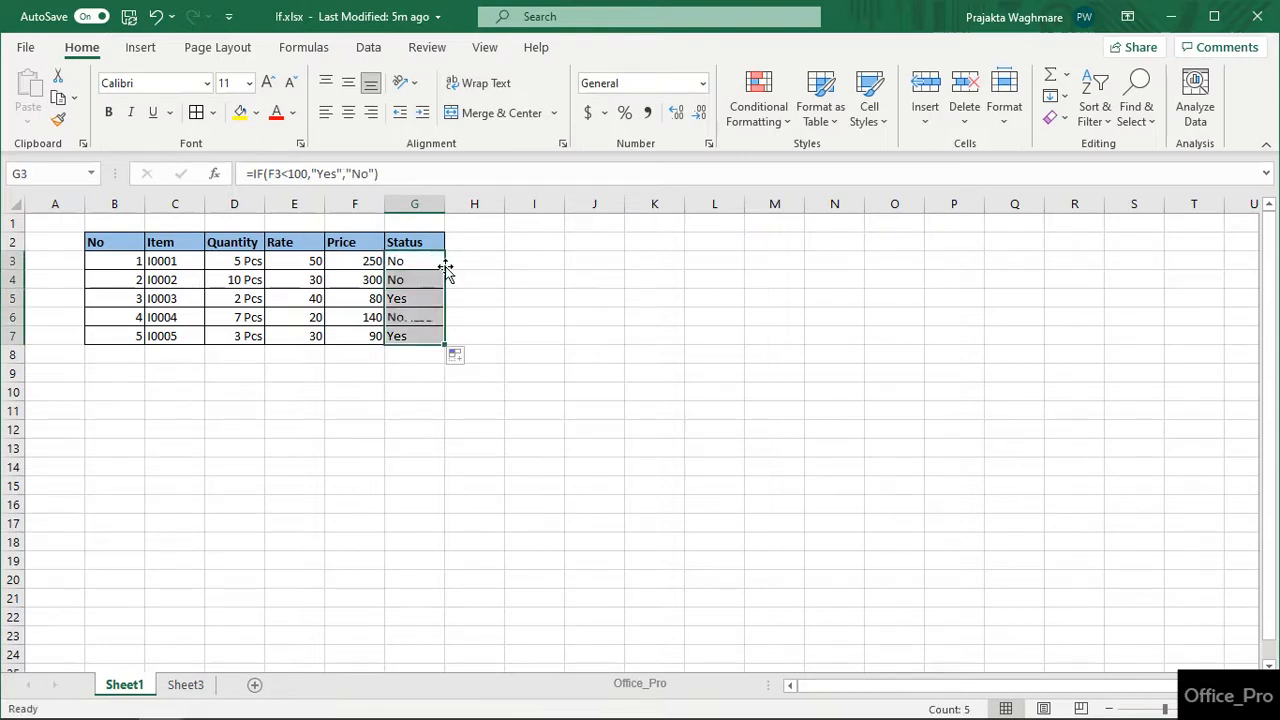
left_click(620, 278)
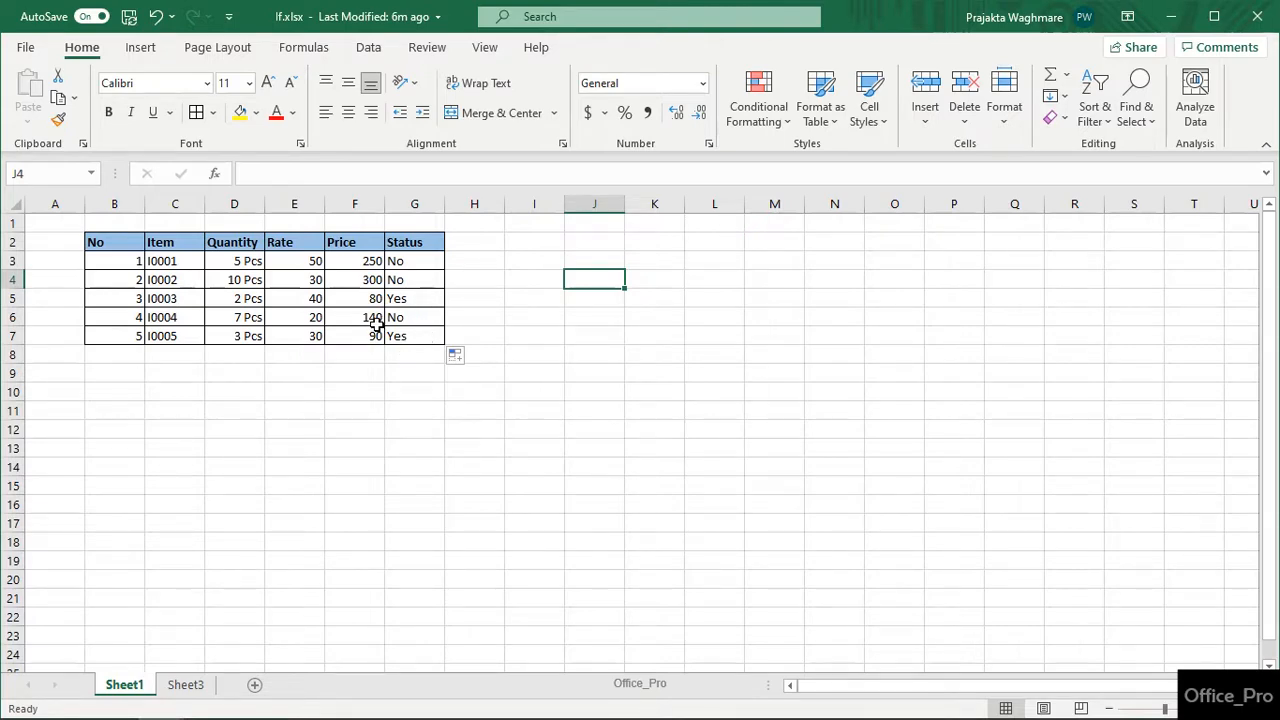
Step: On Sheet3, enter the formula =IF(G3>100,"Pass","Fail") in H3 of the Pass/Fail column
left_click(649, 377)
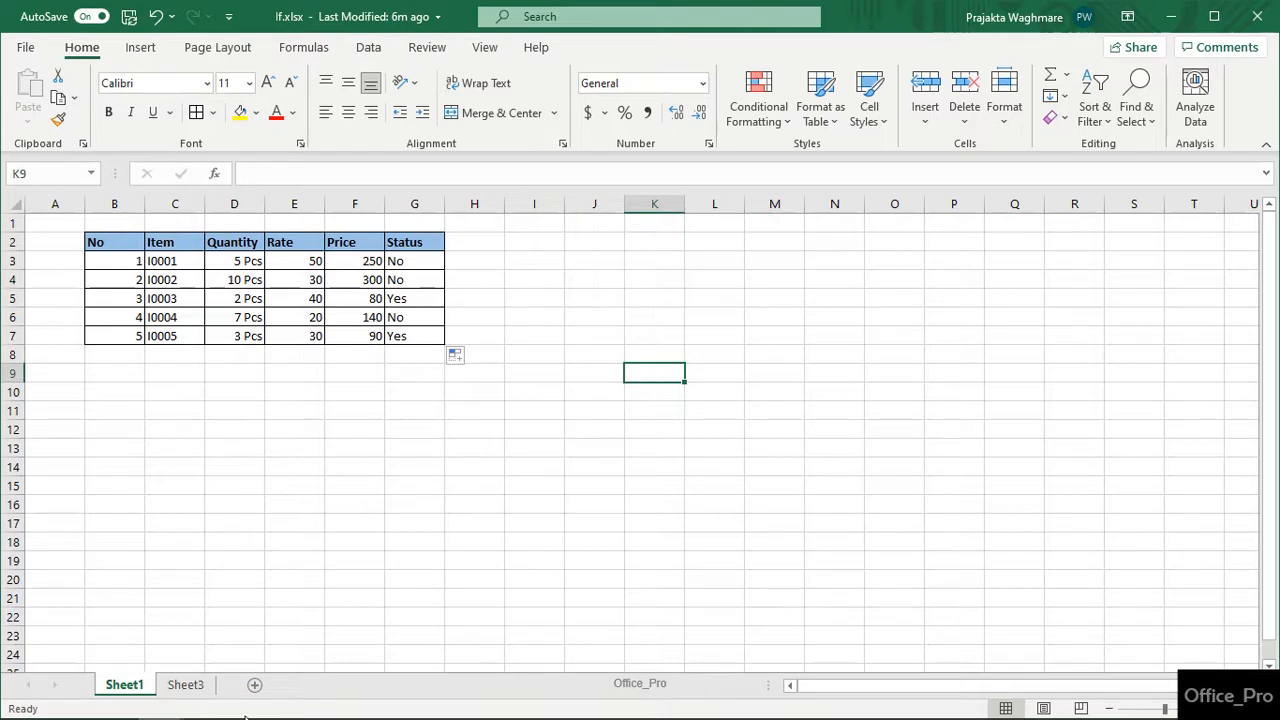
left_click(196, 690)
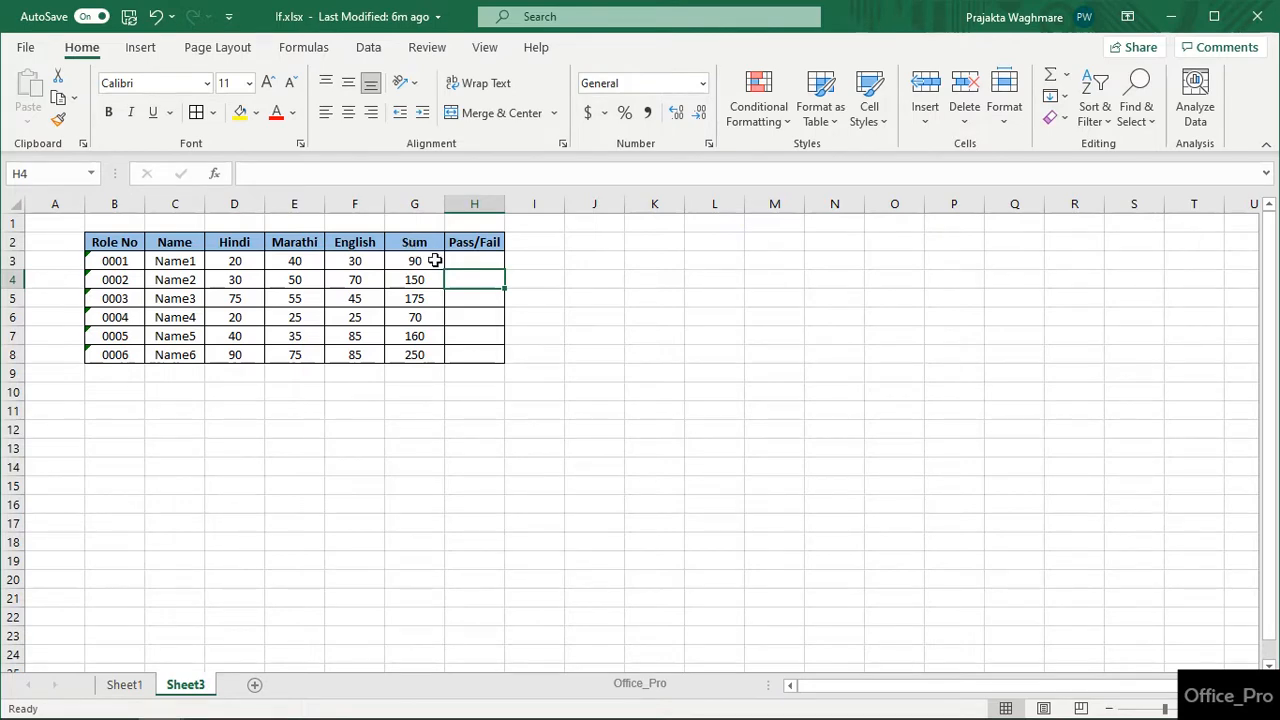
left_click(474, 256)
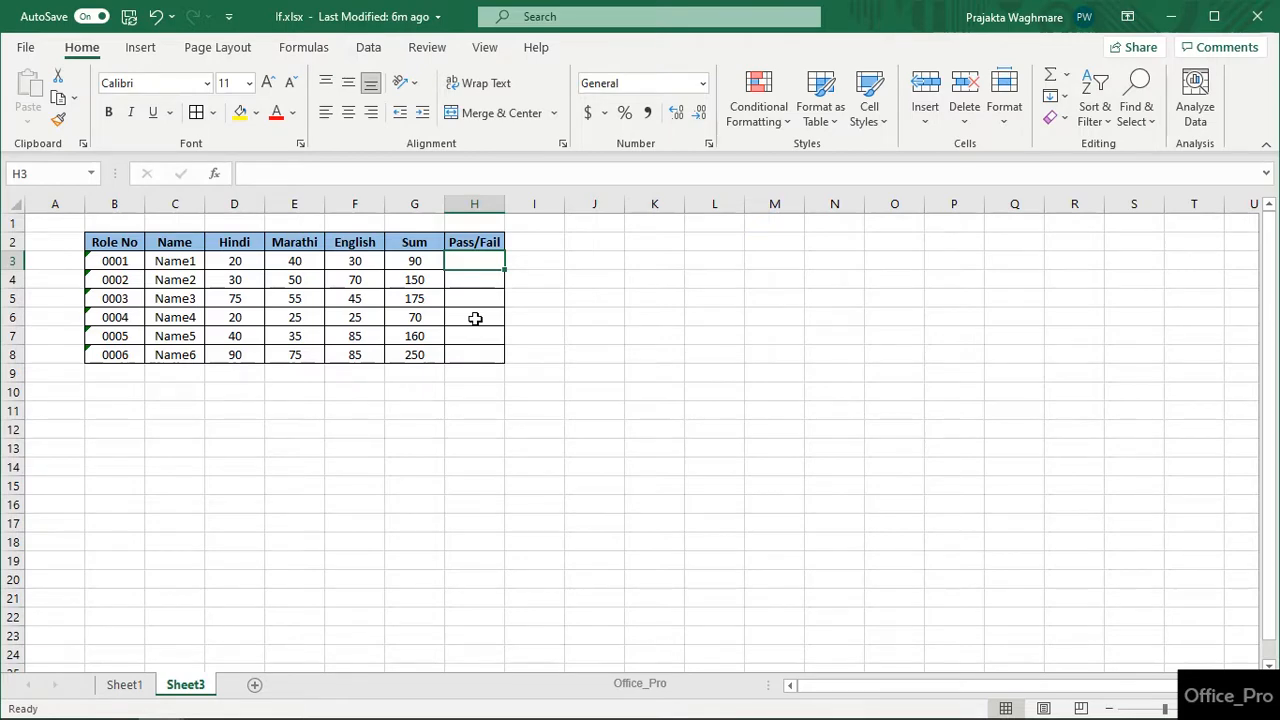
type("=if")
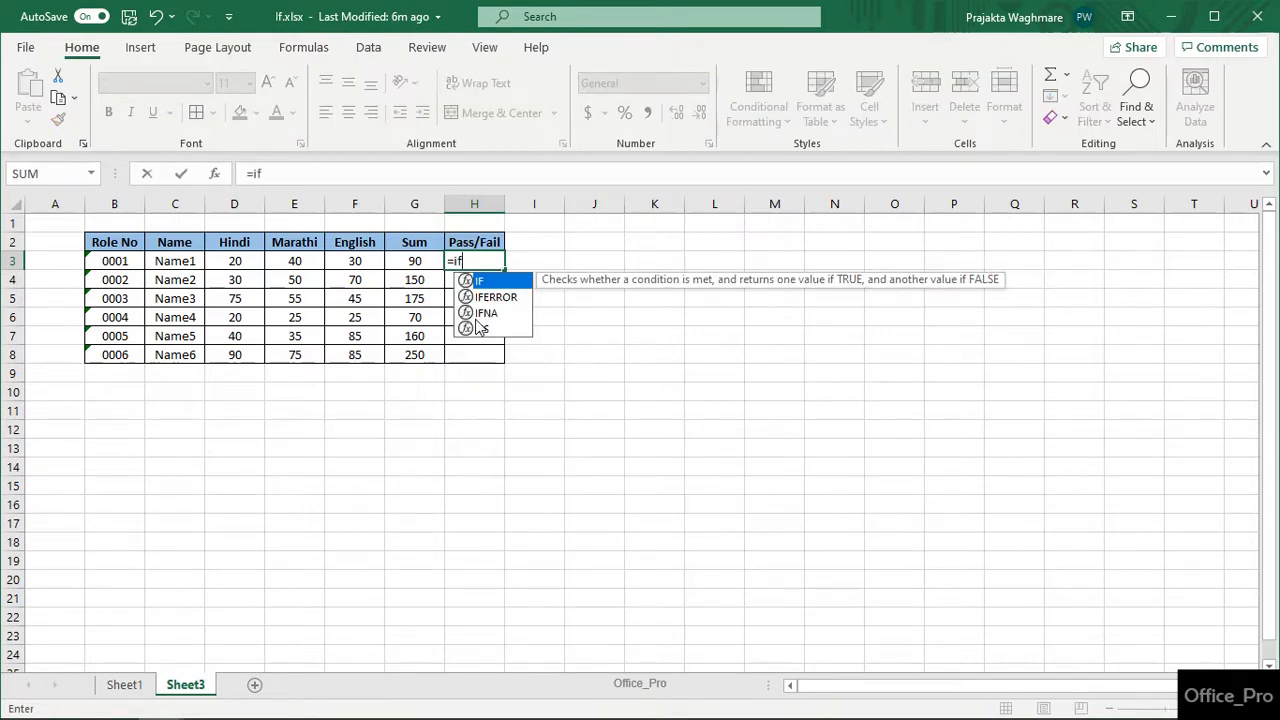
type("(")
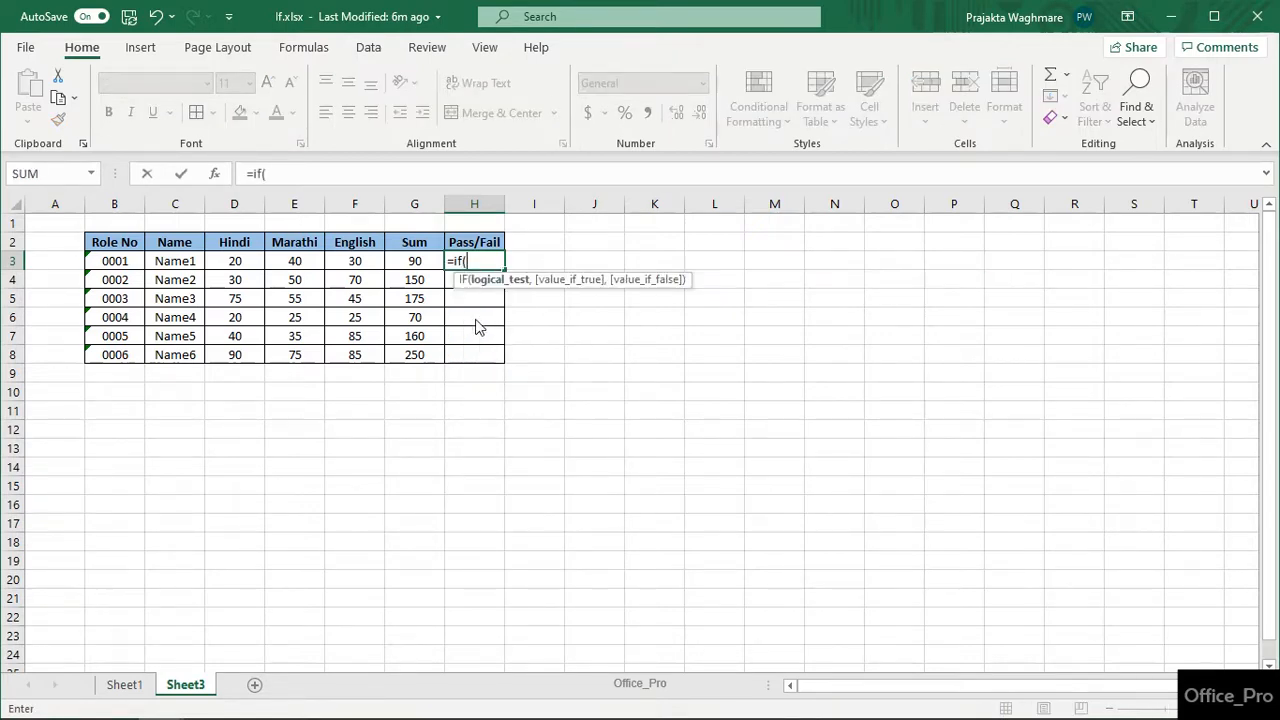
left_click(412, 261)
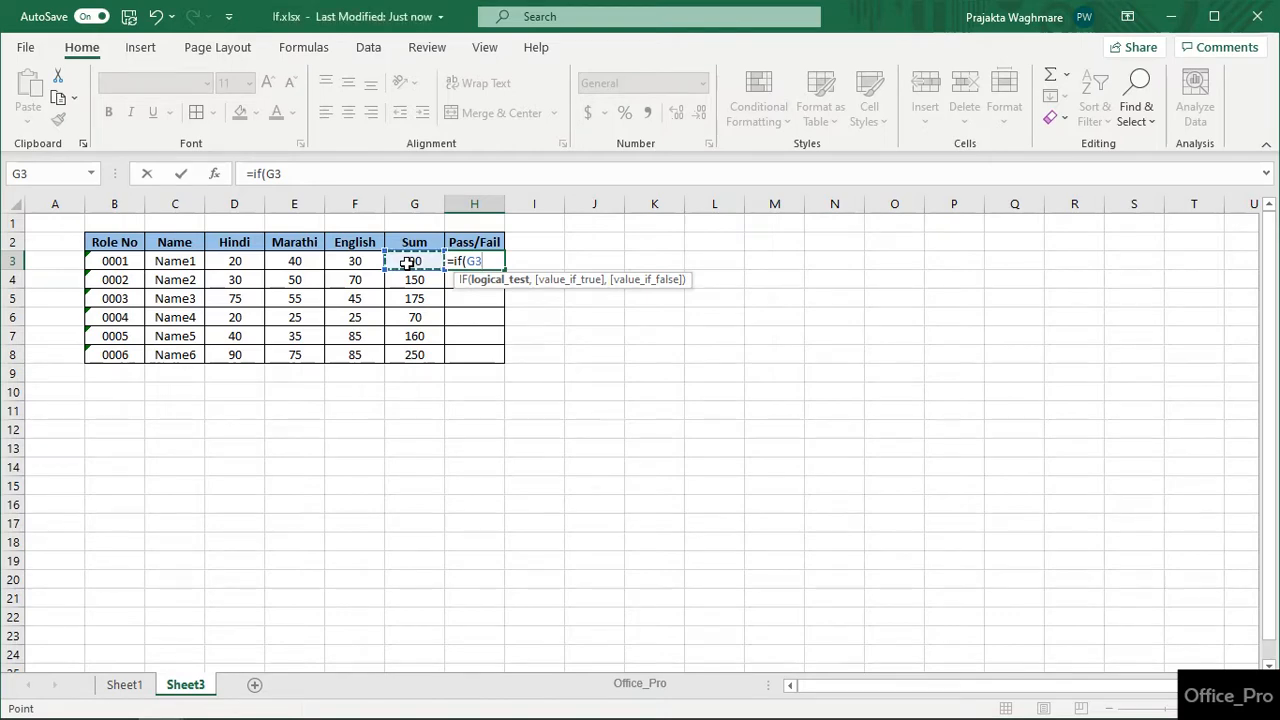
type(">100,")
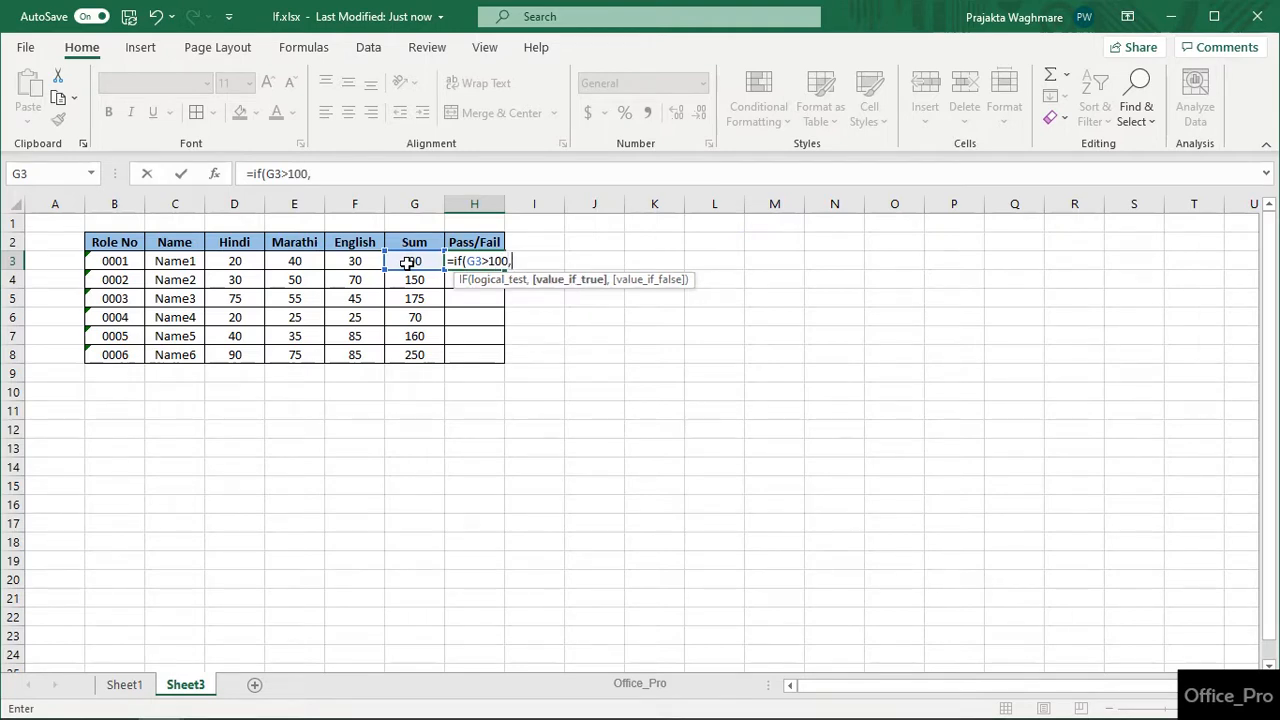
type("\"Pass\",\"F")
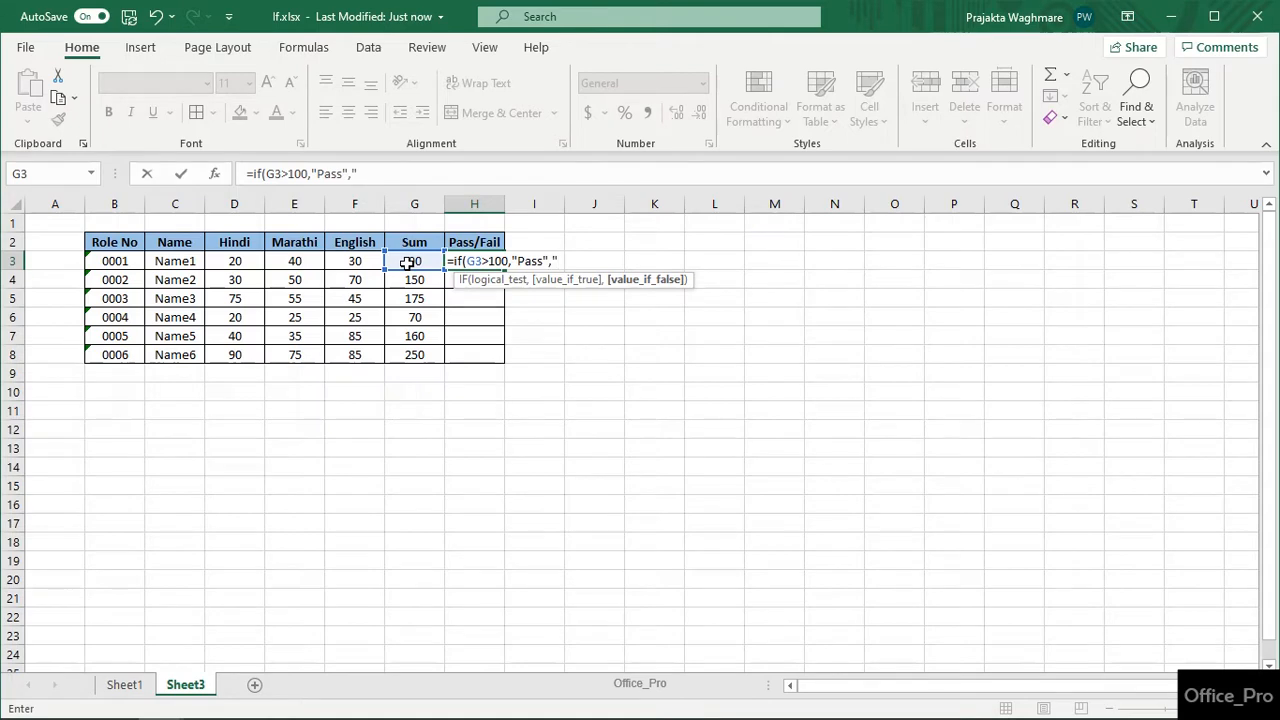
type("aile")
key("BackSpace")
key("BackSpace")
type("l\")")
key("Return")
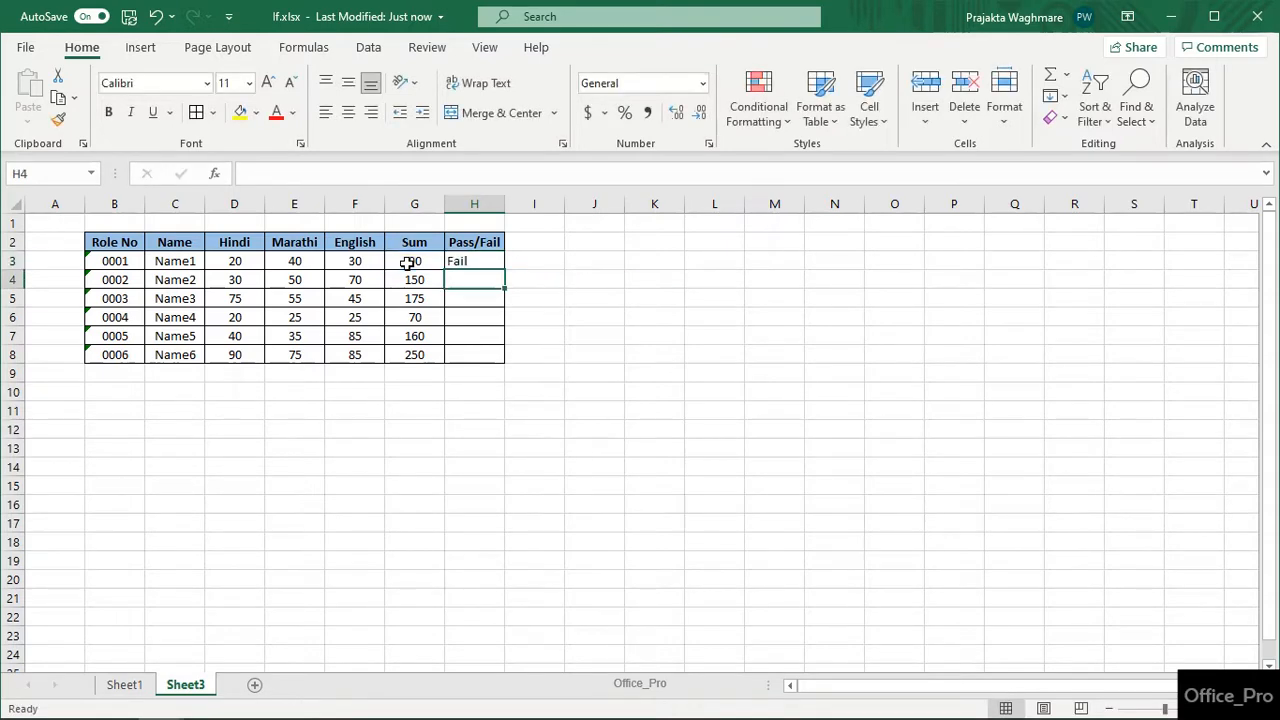
Step: Fill the H3 formula down the Pass/Fail column through H8 and compare it with the Sum column
left_click(463, 261)
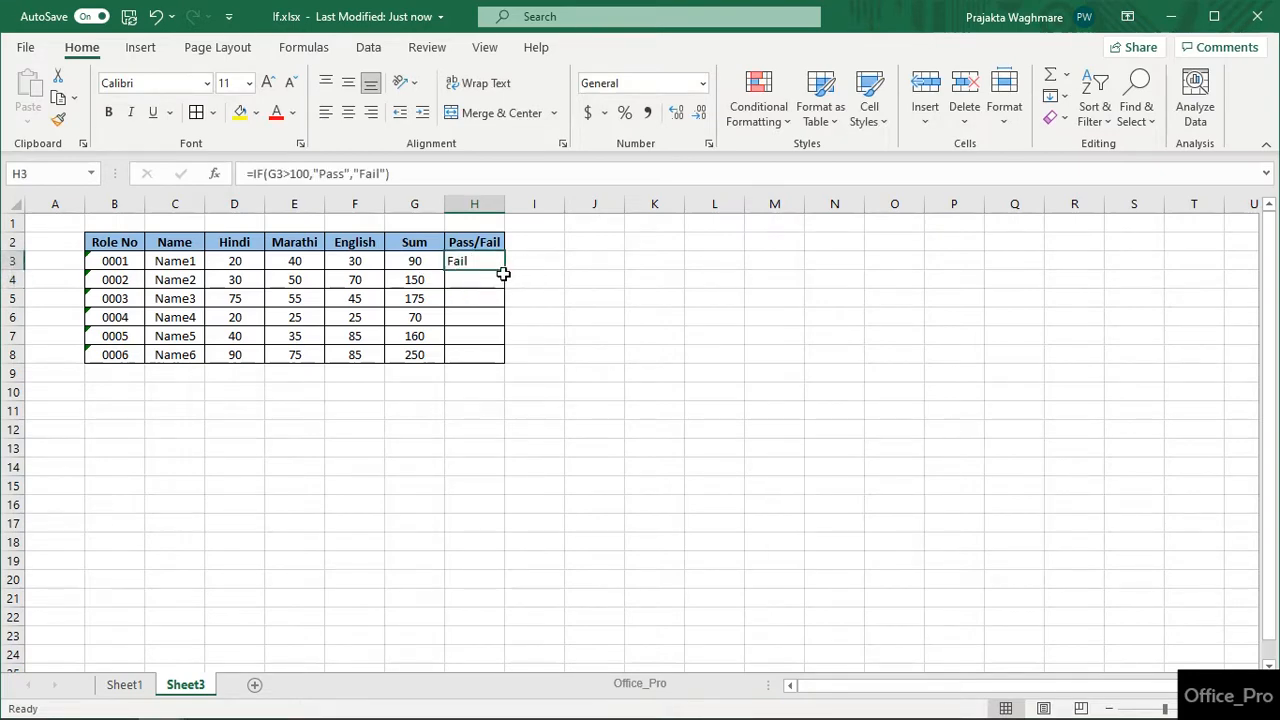
double_click(503, 274)
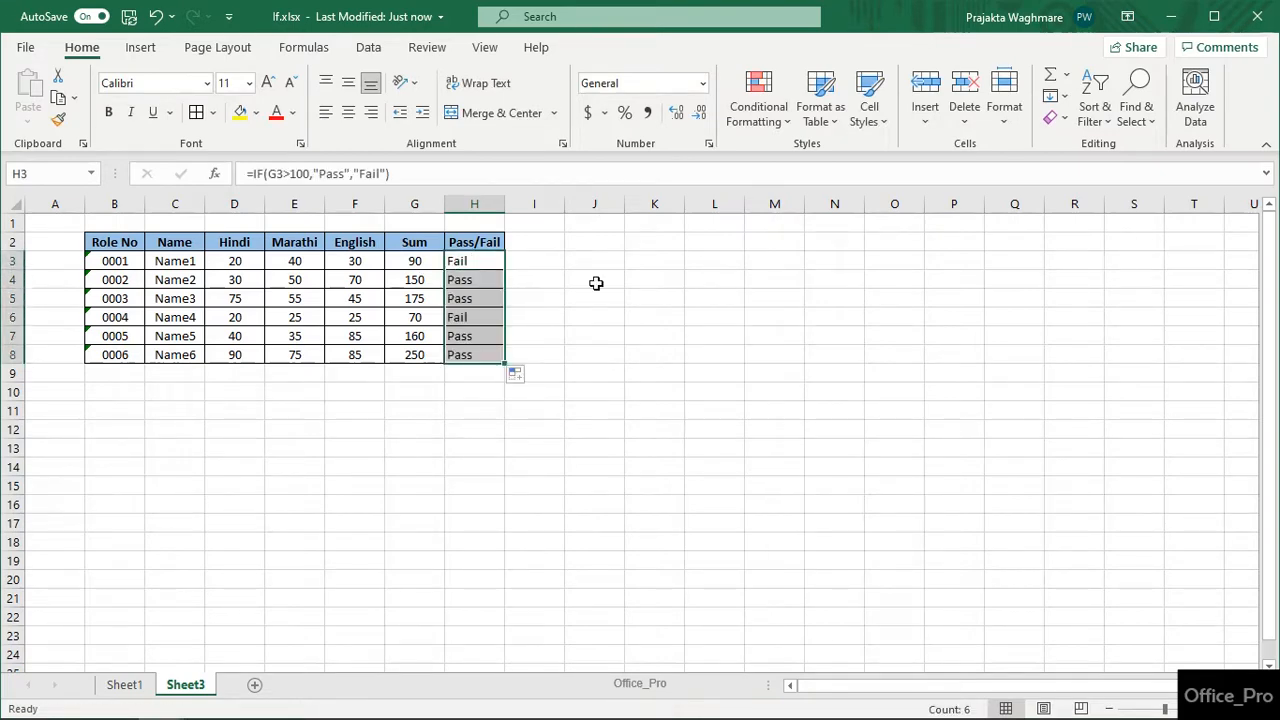
left_click(414, 355)
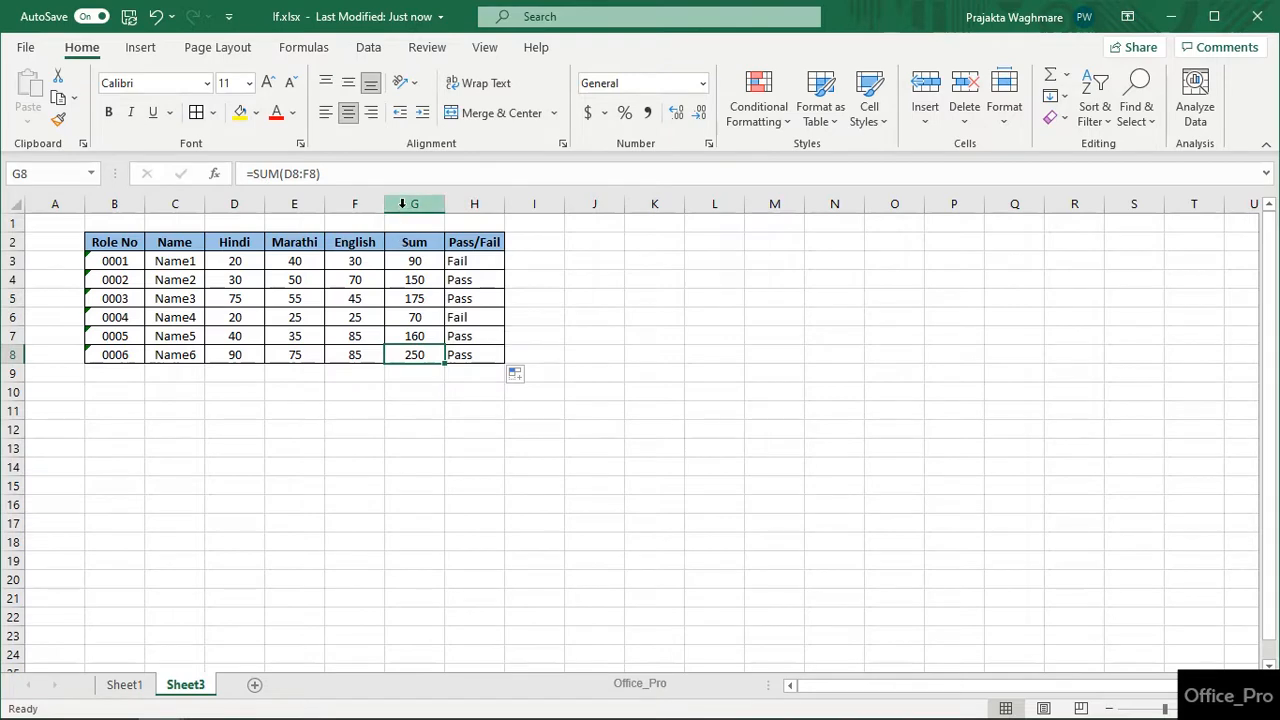
left_click(402, 204)
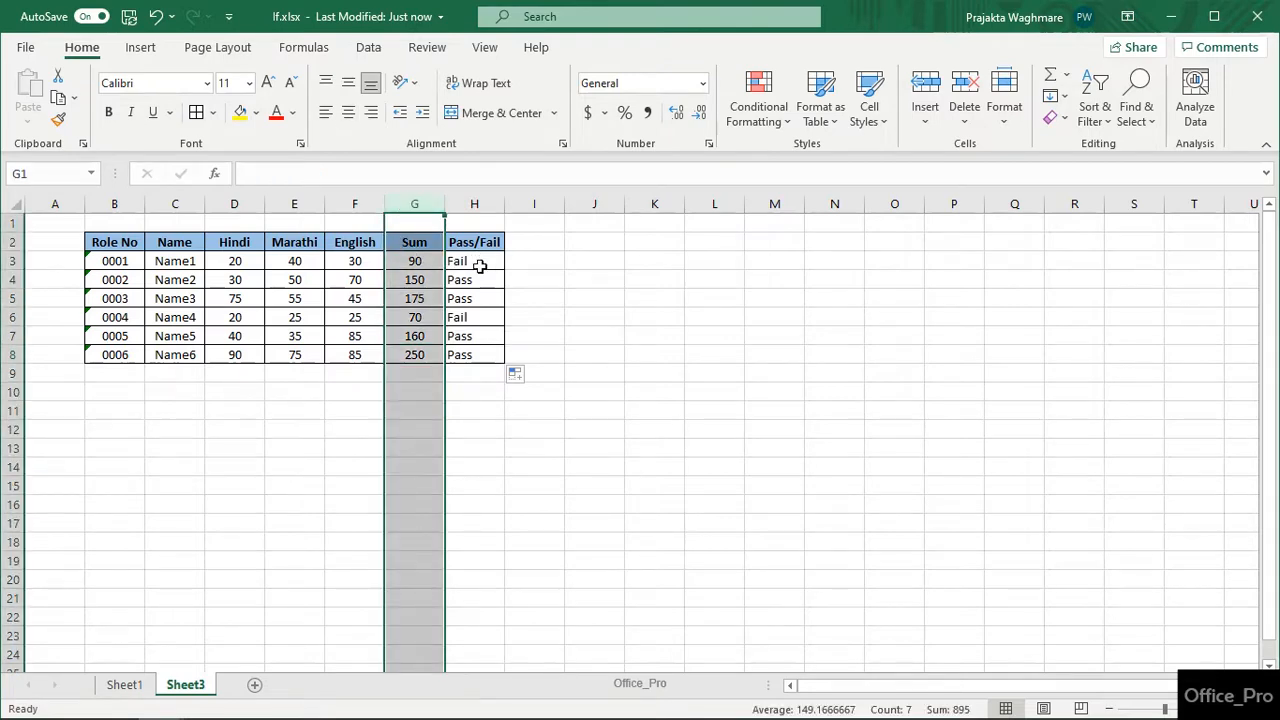
left_click(525, 454)
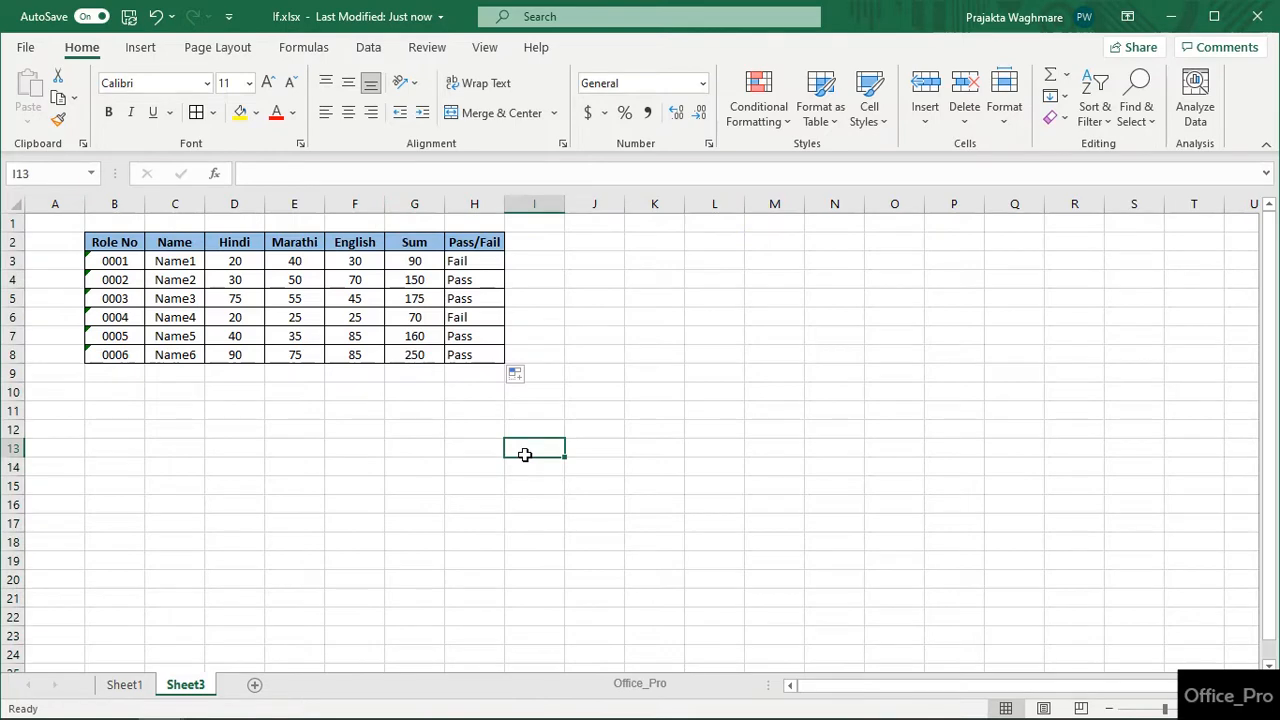
Step: Check the Pass/Fail formula in H4 and set the English mark in F4 to 20
left_click(456, 278)
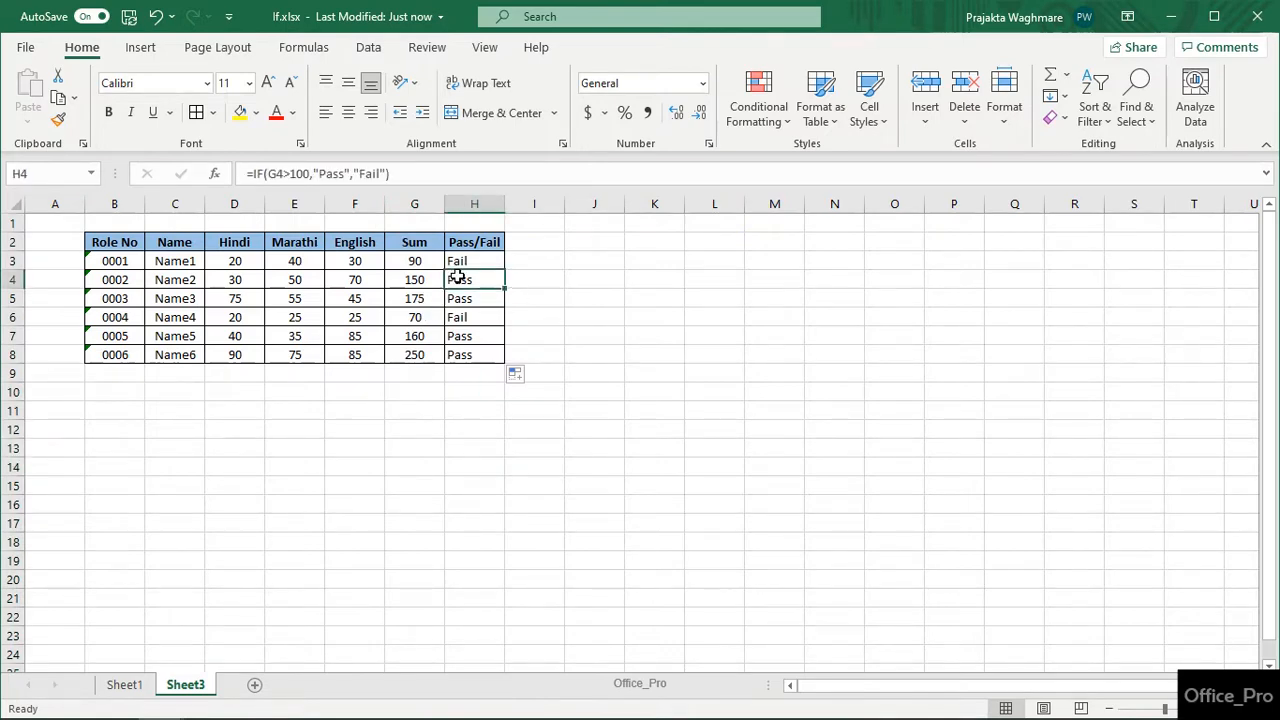
key("Right")
key("Right")
key("Down")
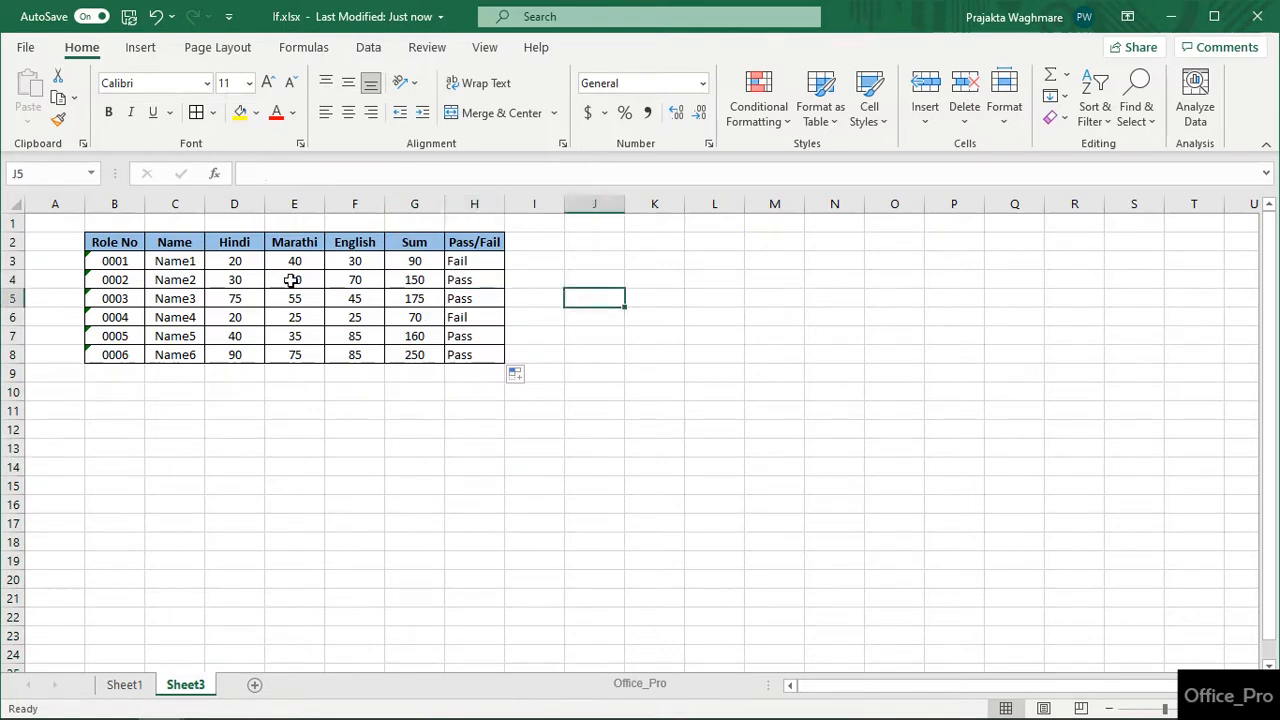
left_click(357, 284)
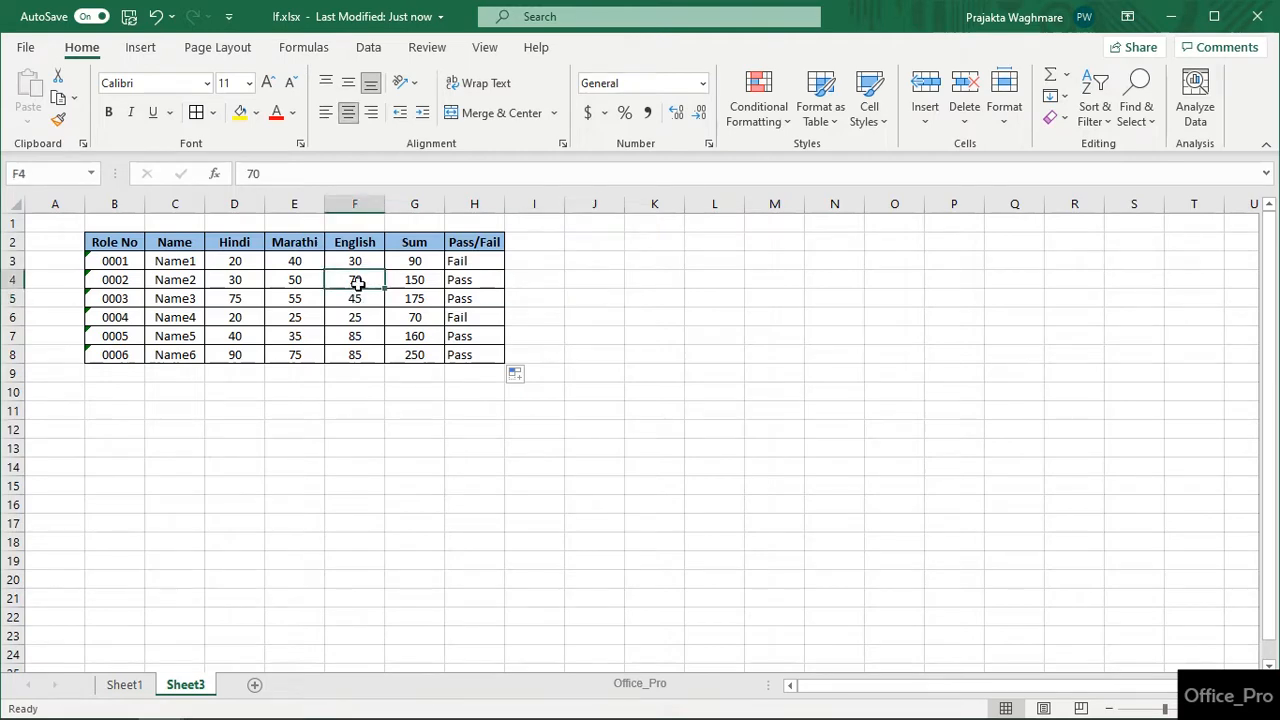
type("20")
key("Return")
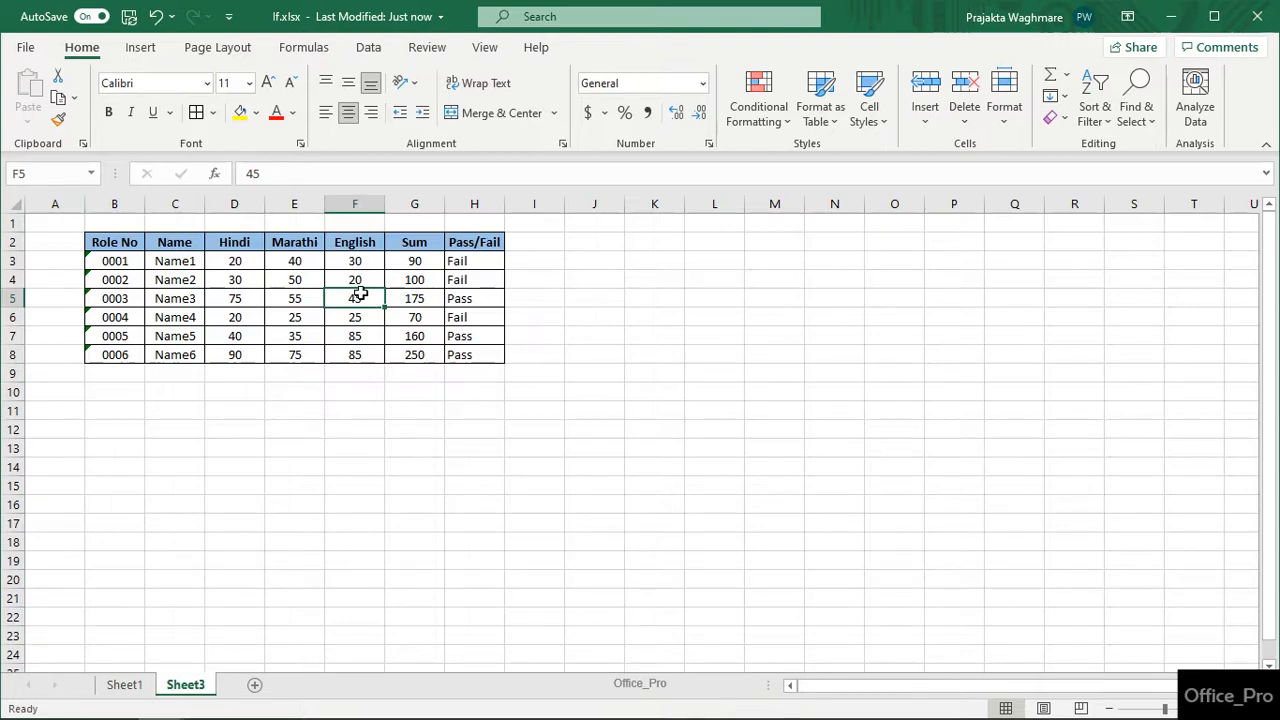
Step: Review the comparison operator in the H3 formula and clear cell H3
left_click(492, 261)
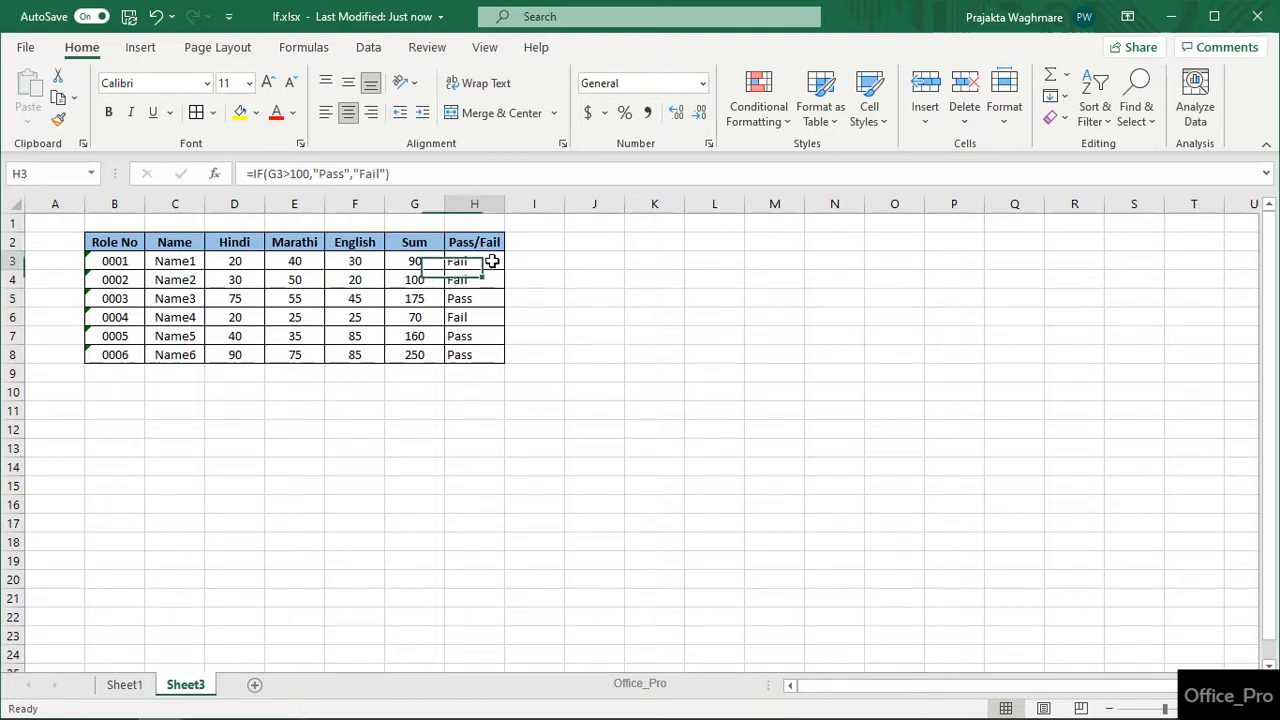
left_click(290, 174)
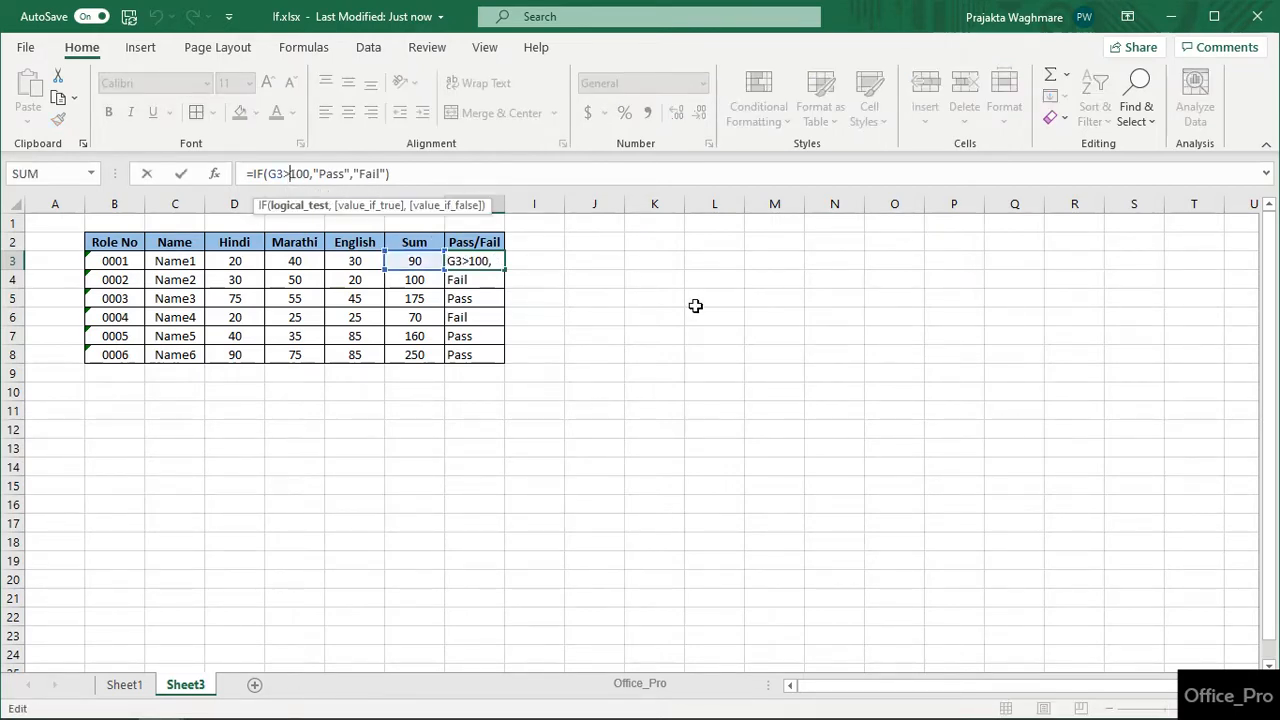
key("Return")
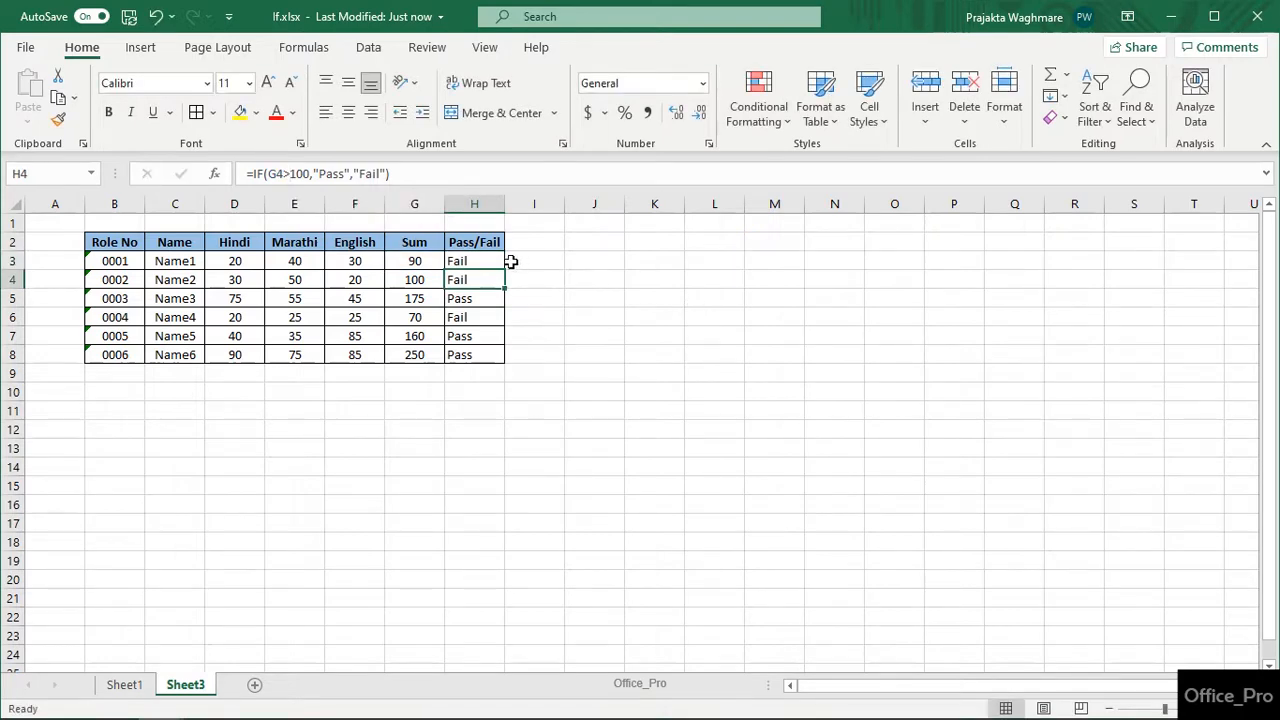
left_click(473, 260)
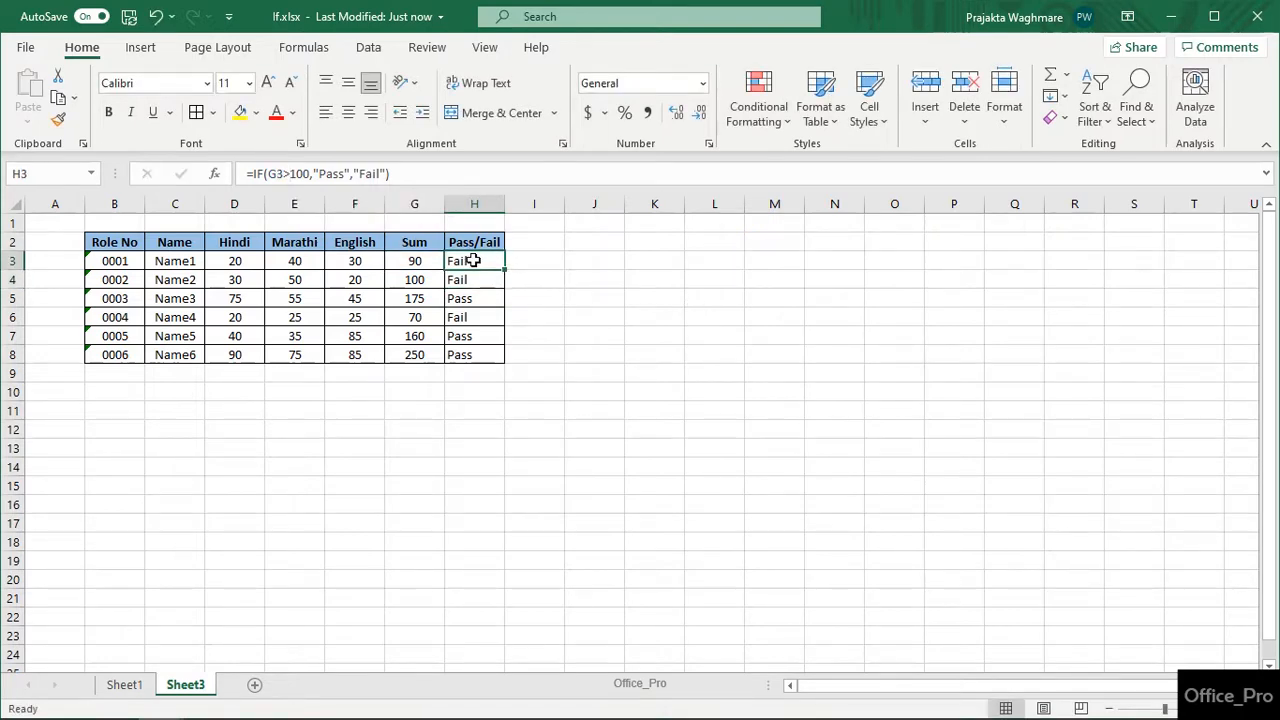
key("Delete")
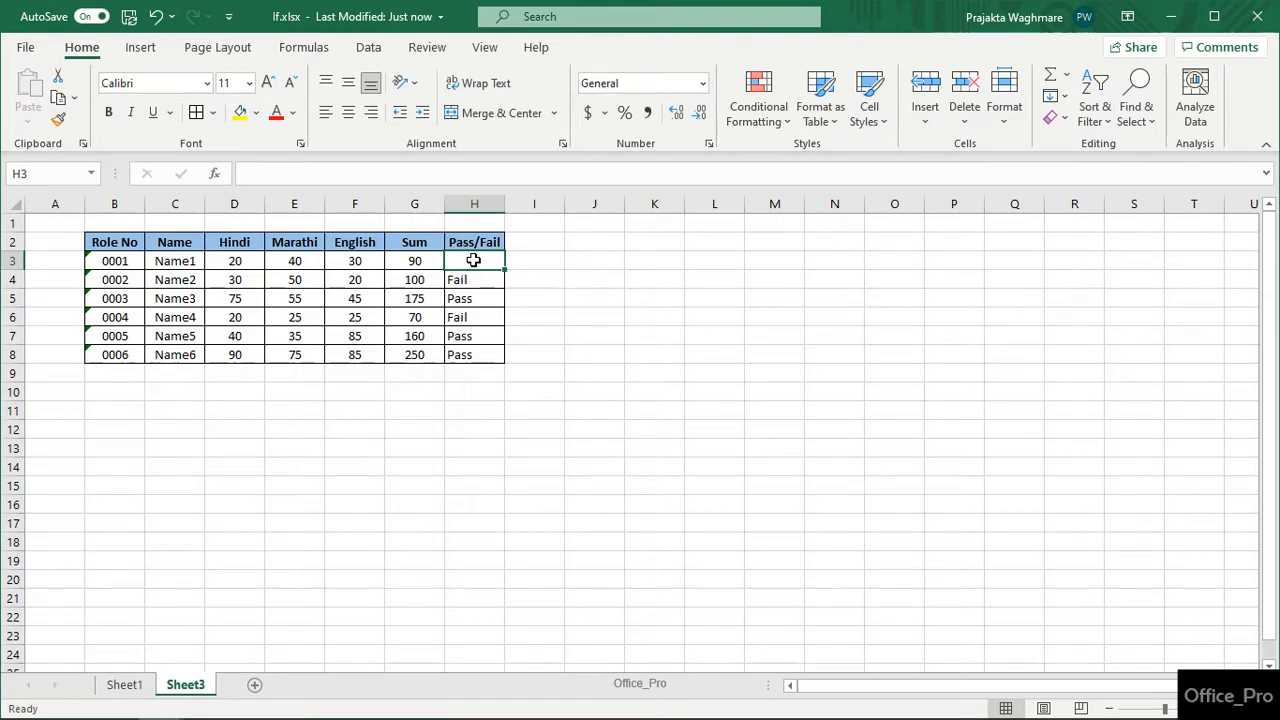
Step: Enter the formula =IF(G3>=100,"Pass","Fail") in H3
type("=")
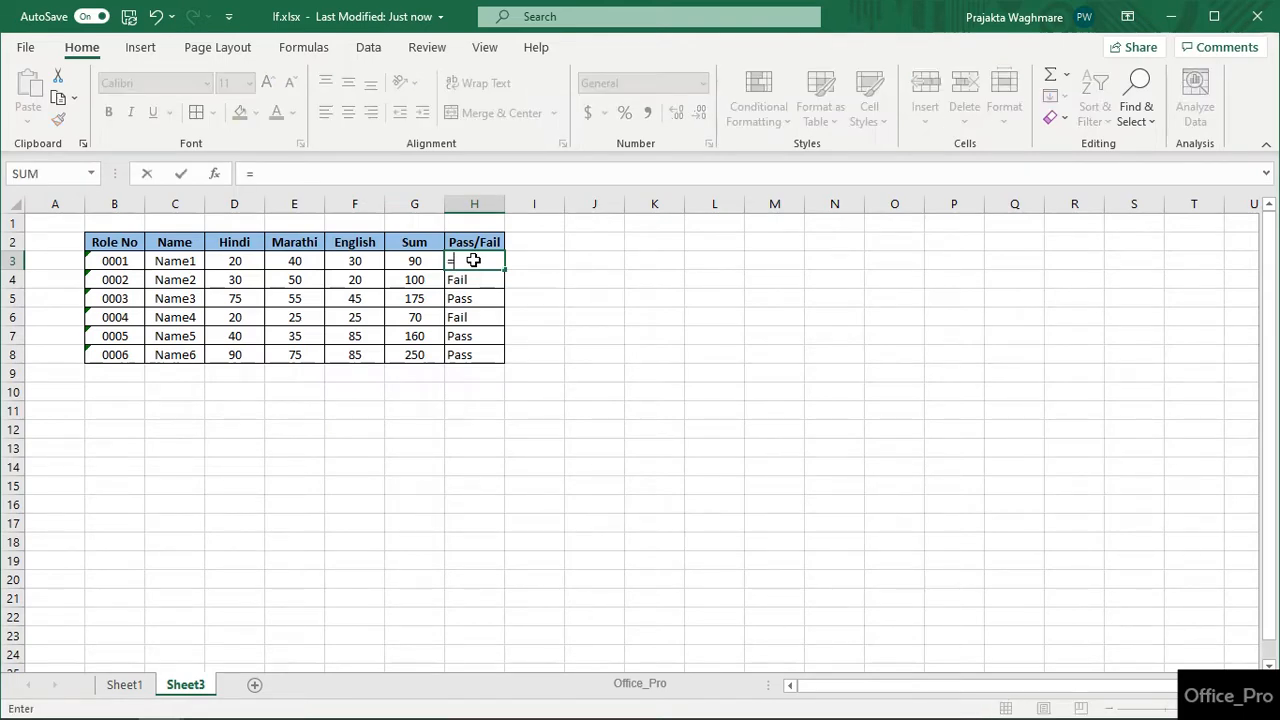
type("if(")
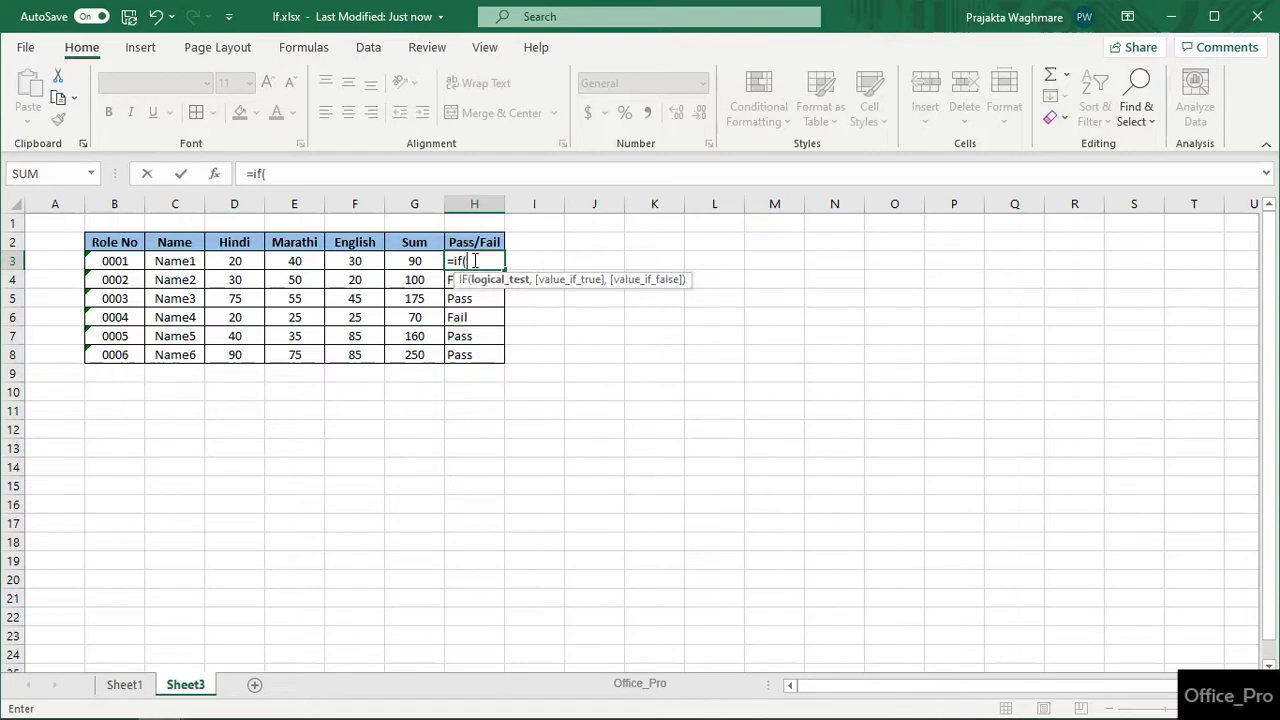
left_click(415, 259)
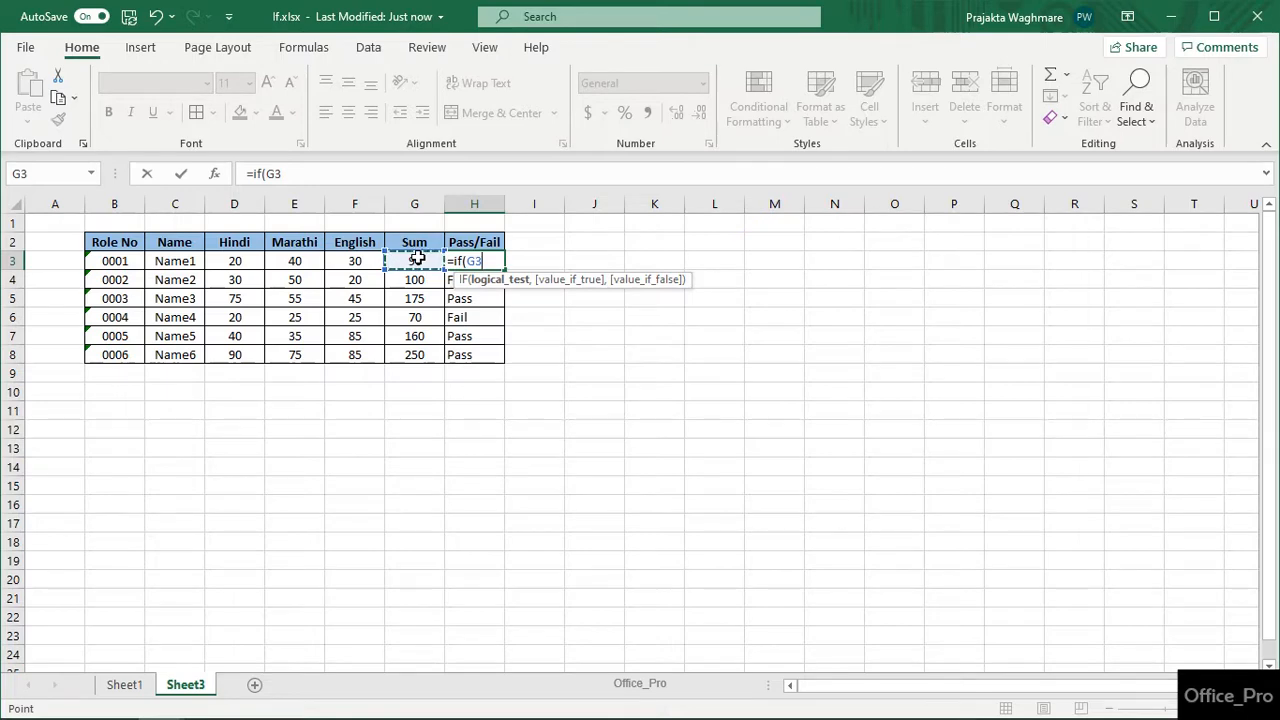
type(">=100")
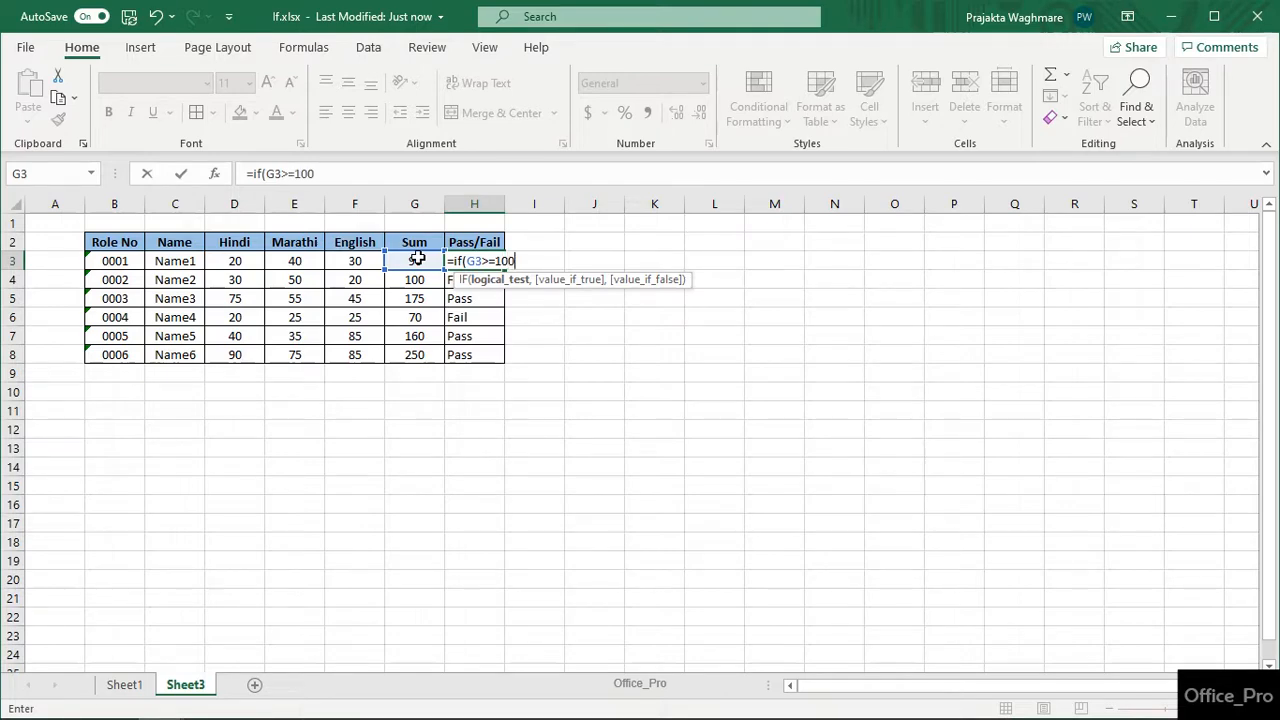
type(",")
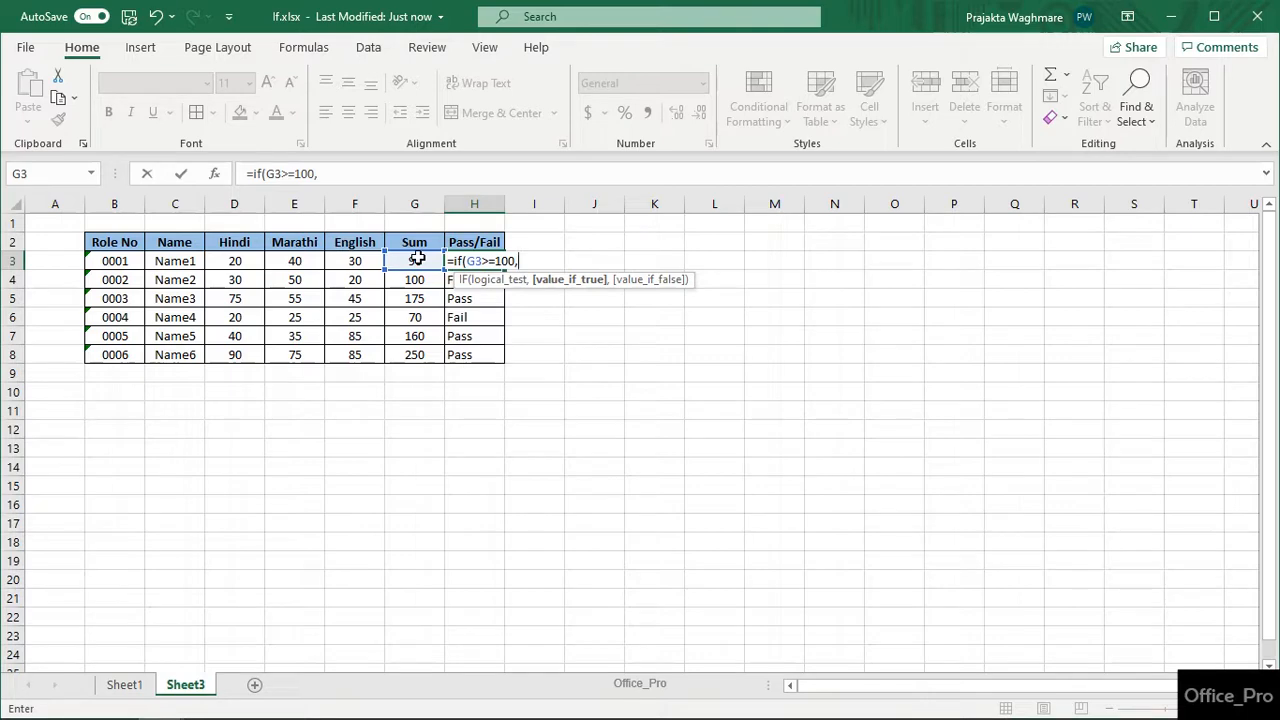
type("\"Pass")
type("\",")
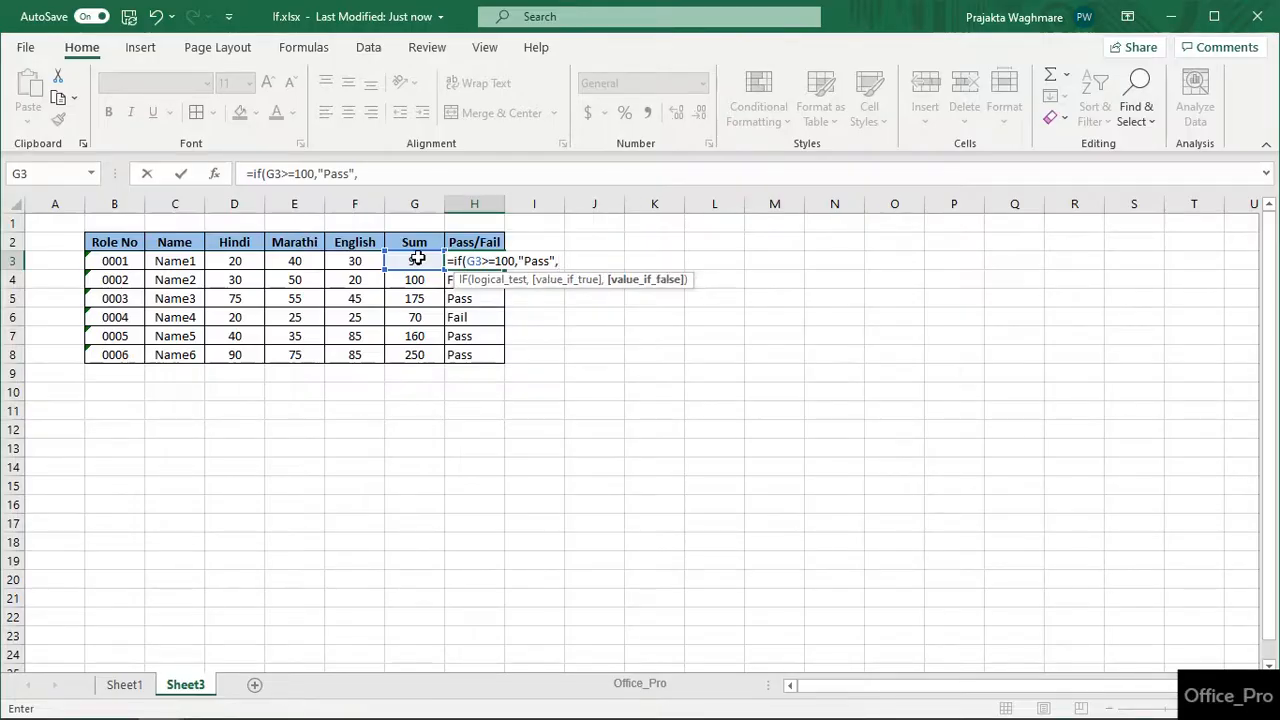
type("\"")
type("Fail")
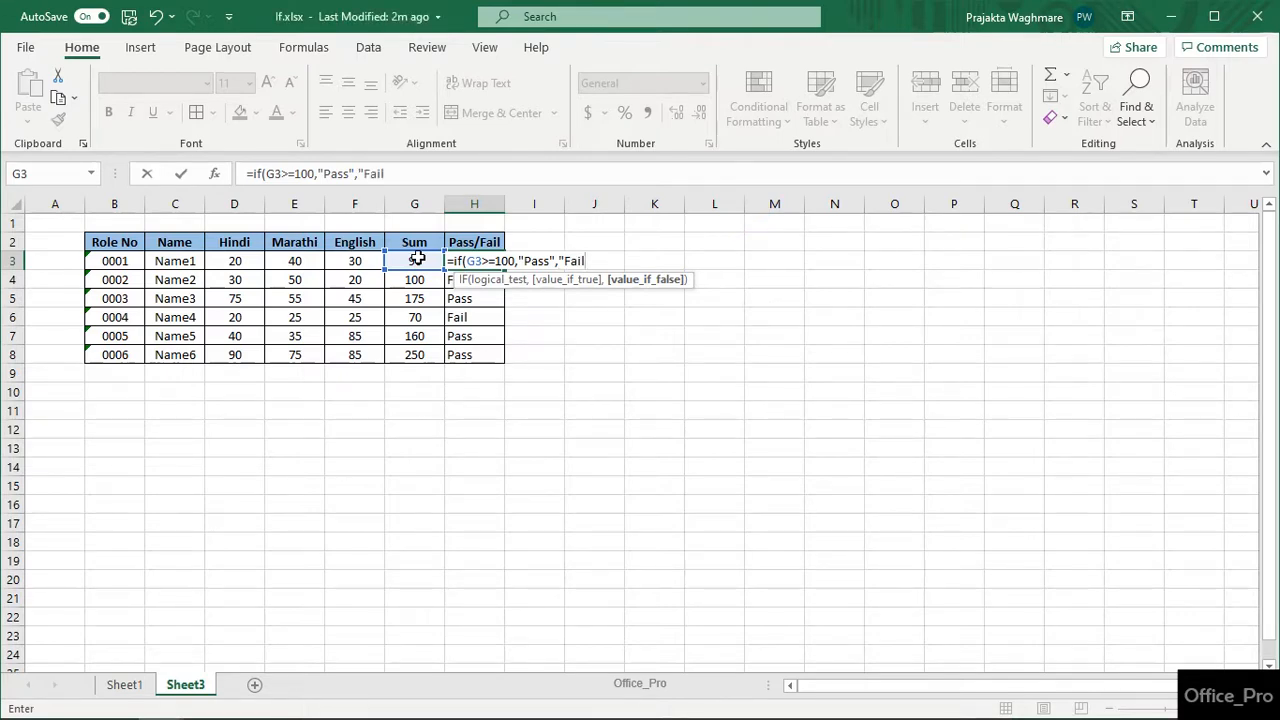
type("\")")
key("Return")
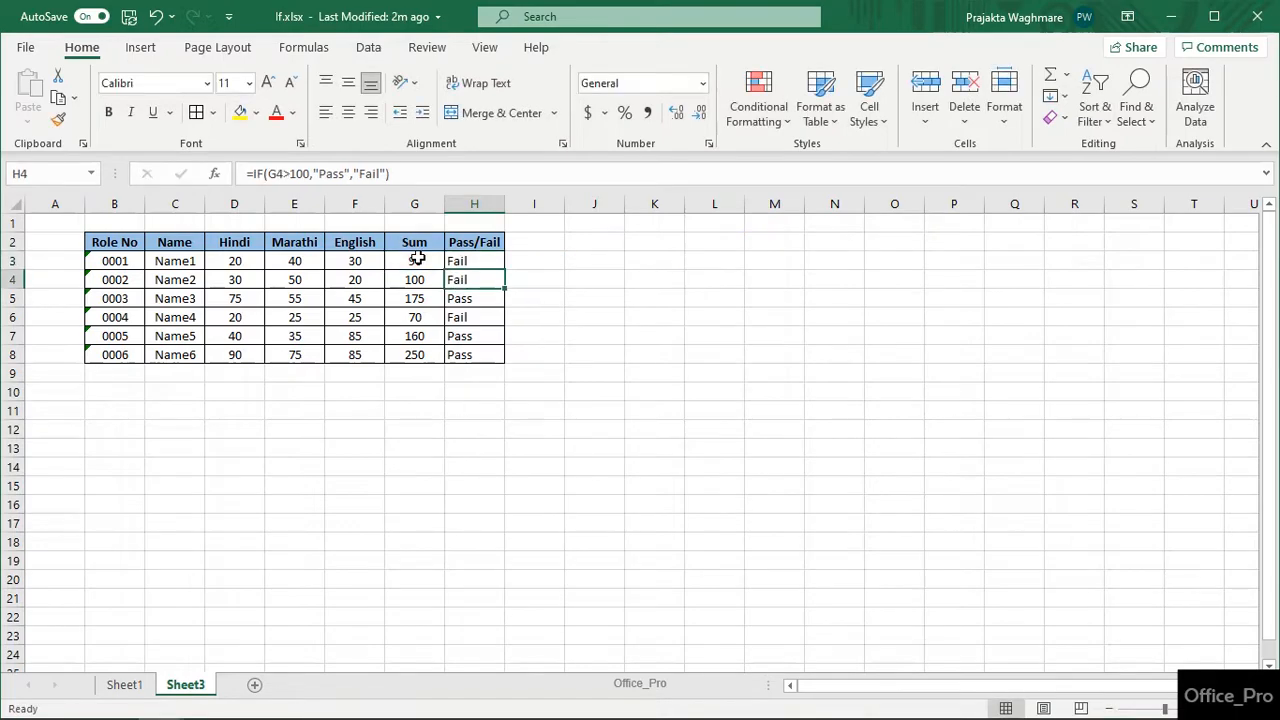
Step: Fill the H3 formula =IF(G3>=100,"Pass","Fail") down the Pass/Fail column through H8
left_click(478, 257)
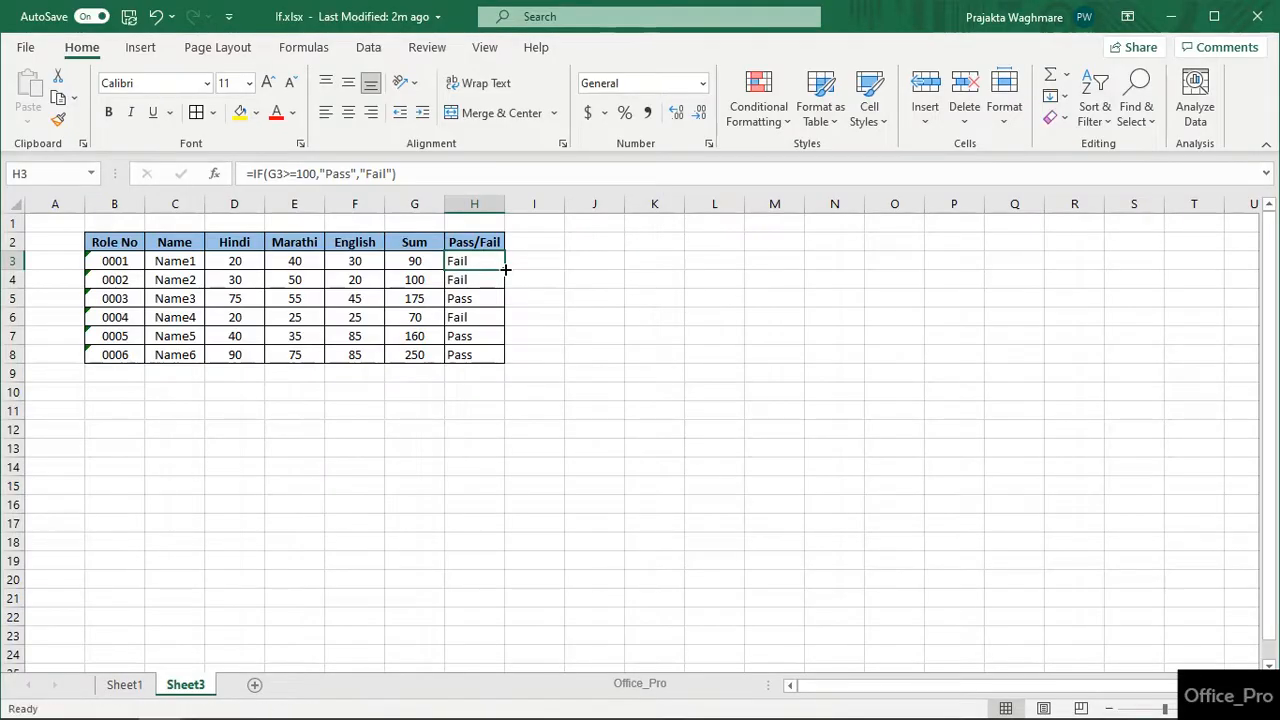
double_click(505, 269)
left_click(620, 287)
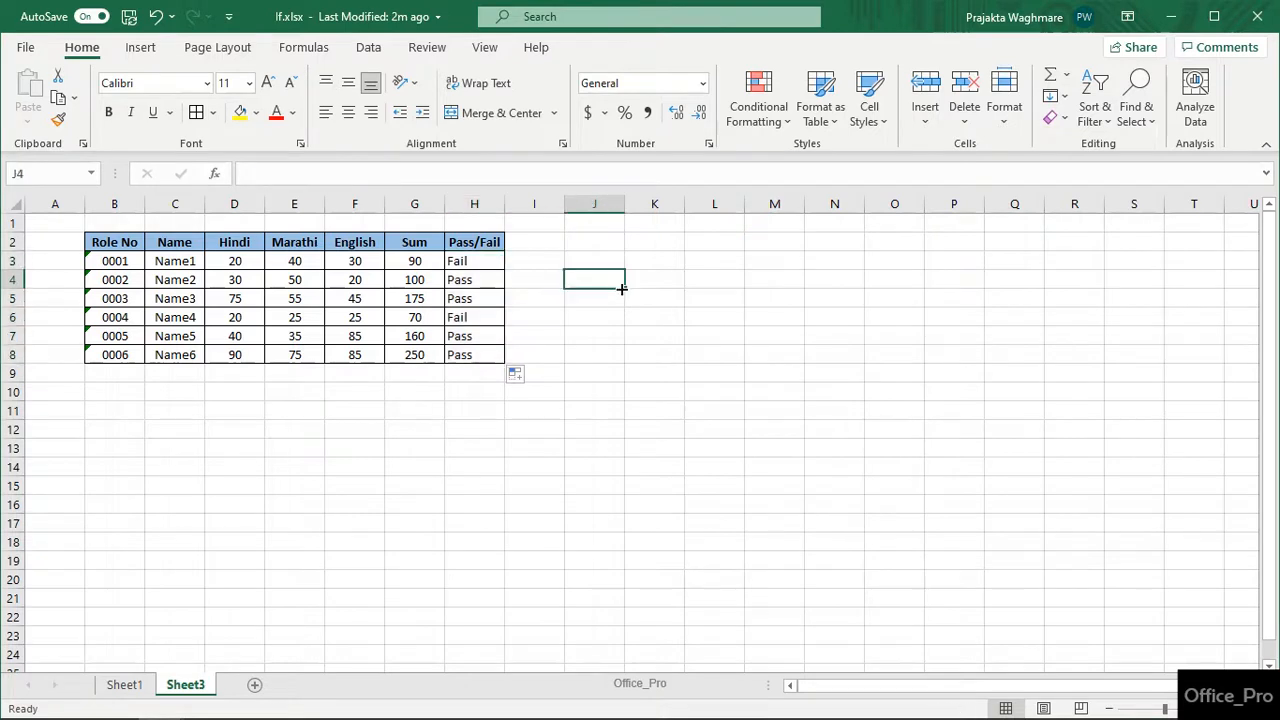
Step: Check the sum in G4 against the Pass/Fail formula in H4, and save the workbook
left_click(415, 284)
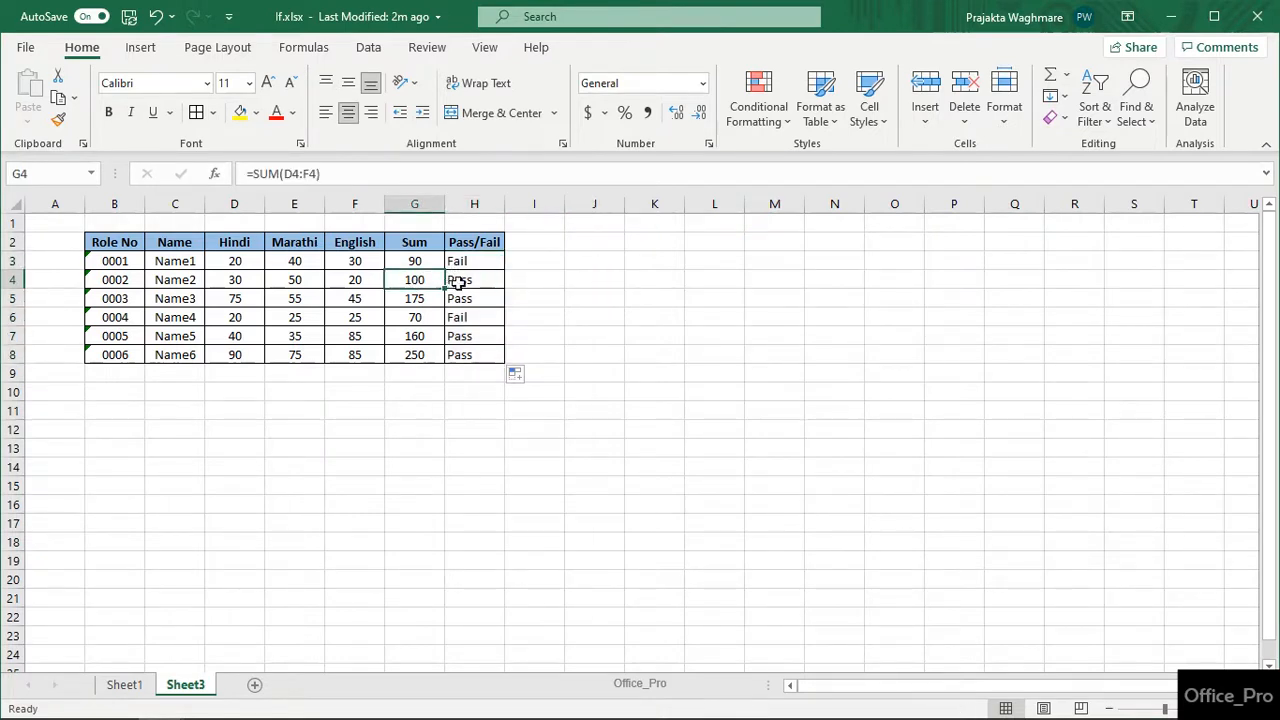
left_click(457, 283)
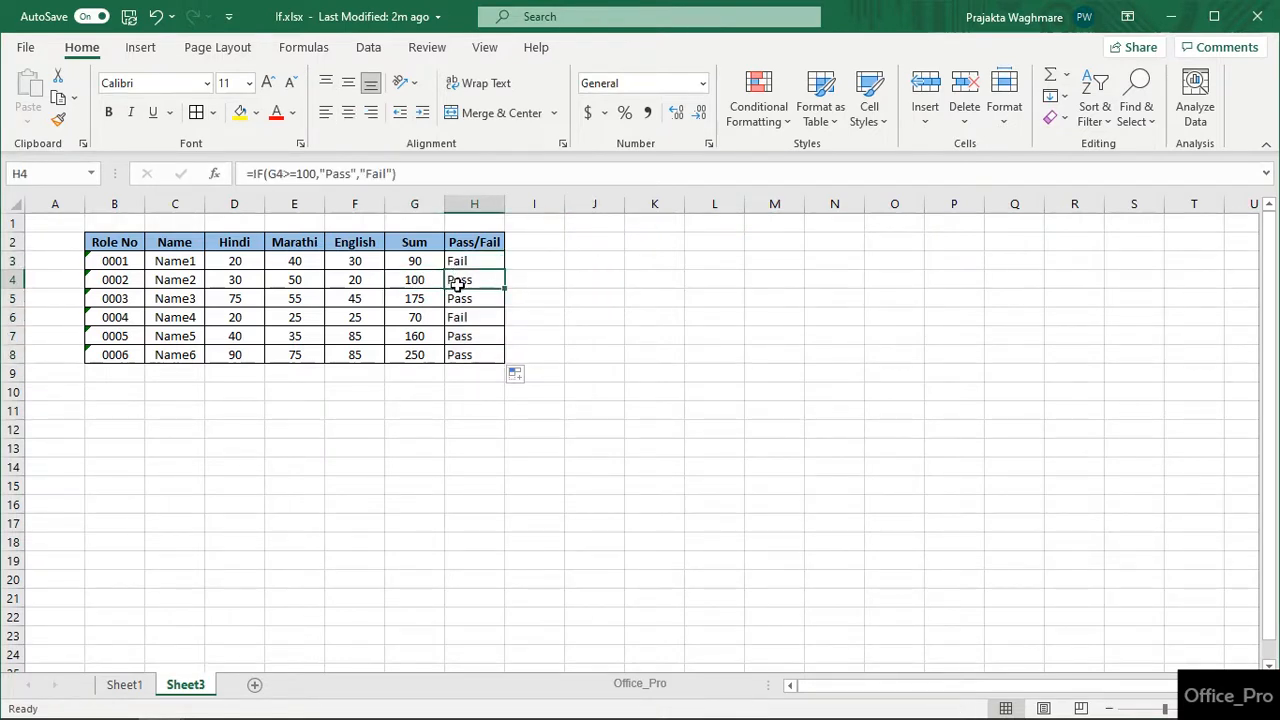
left_click(654, 280)
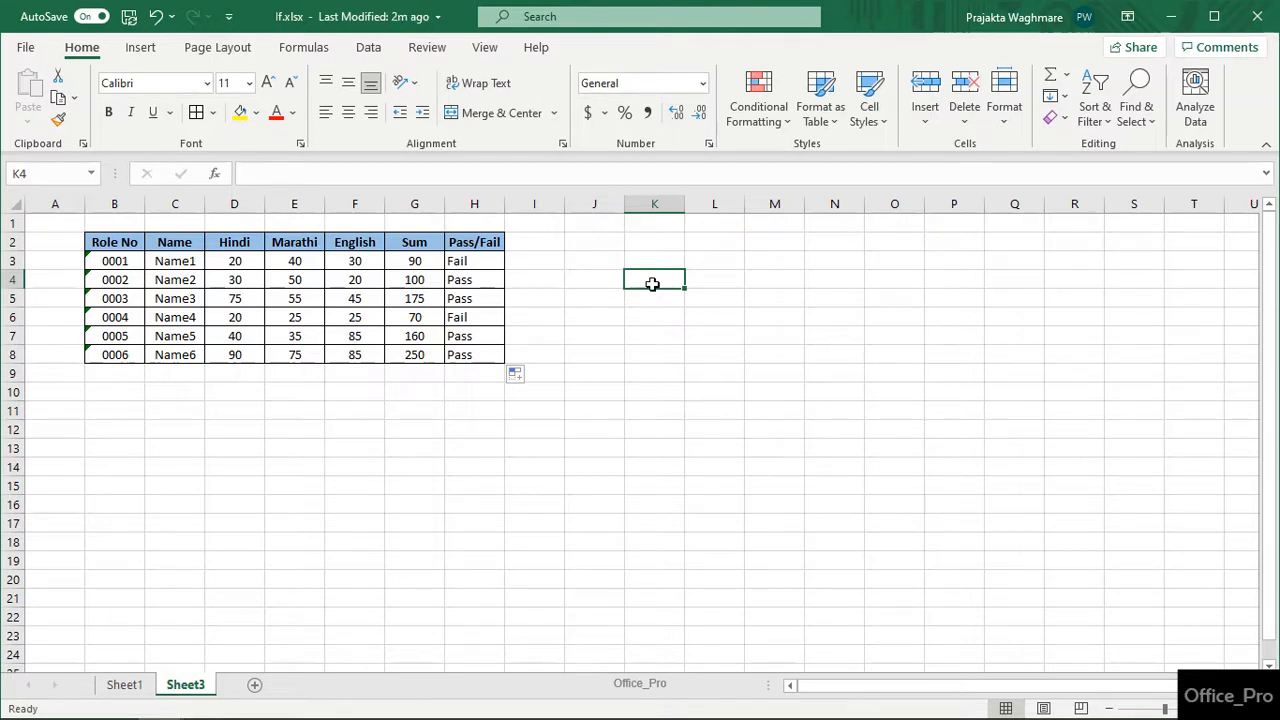
key("ctrl+s")
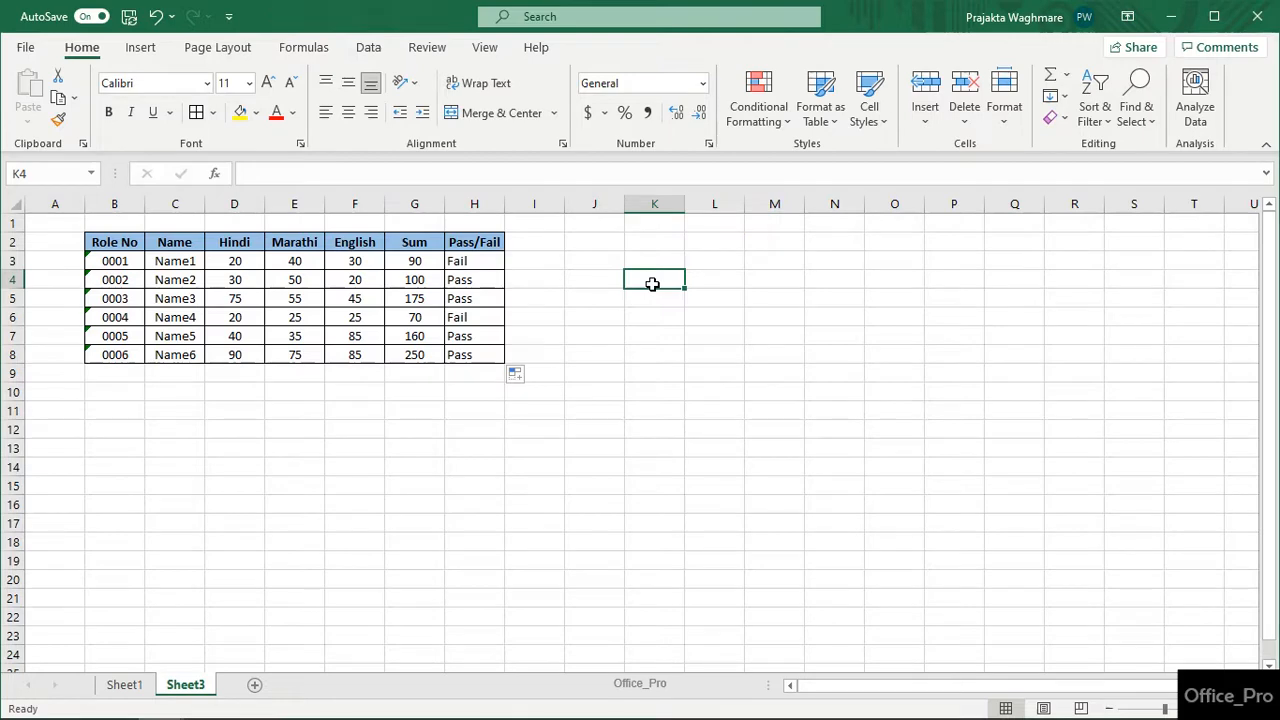